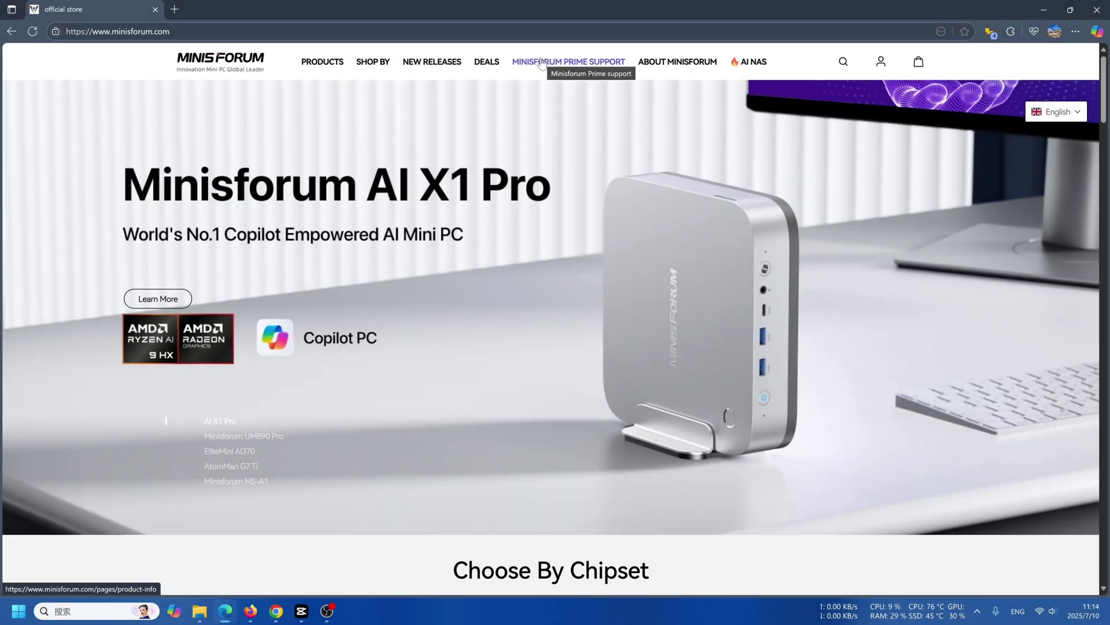
Open Minisforum Prime Support and search 'n5 pro' to reach its downloads.
click(541, 62)
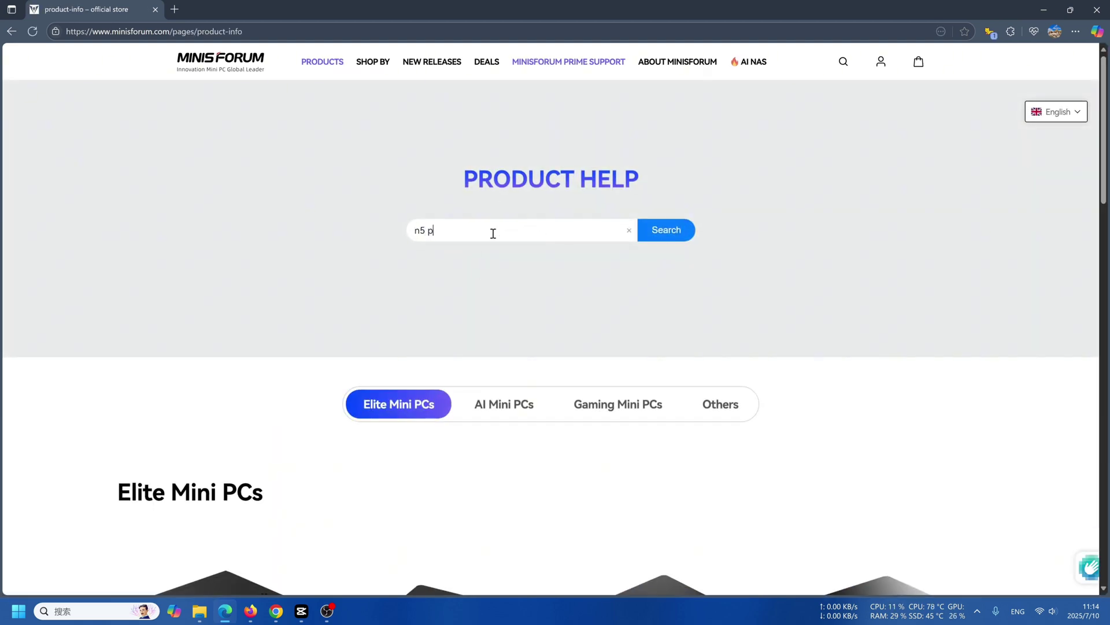
click(684, 239)
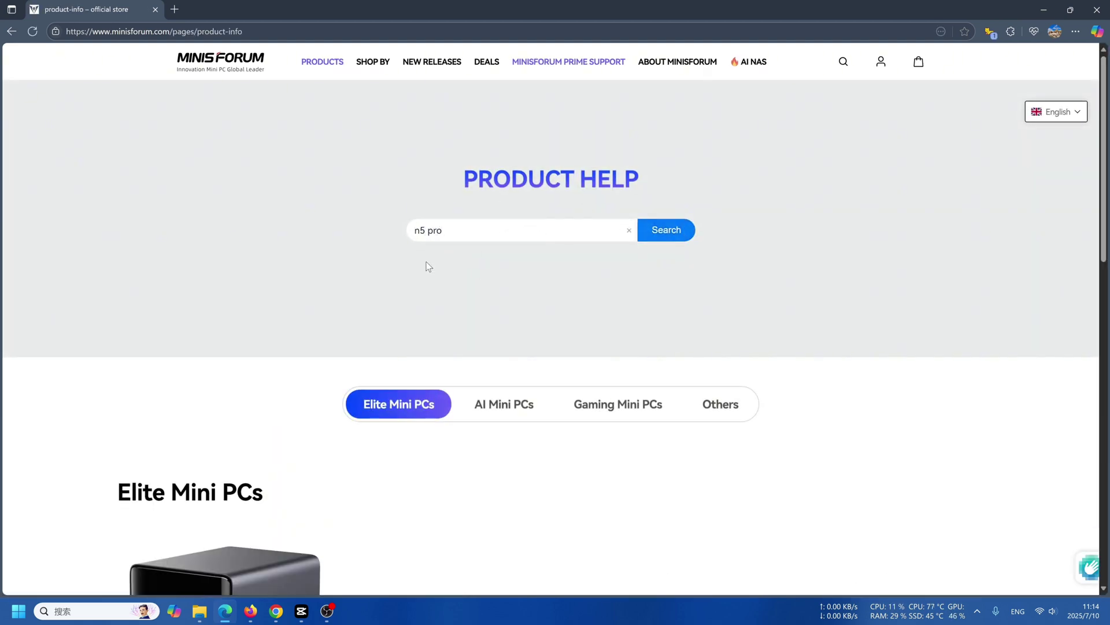
scroll(439, 321, down, 2)
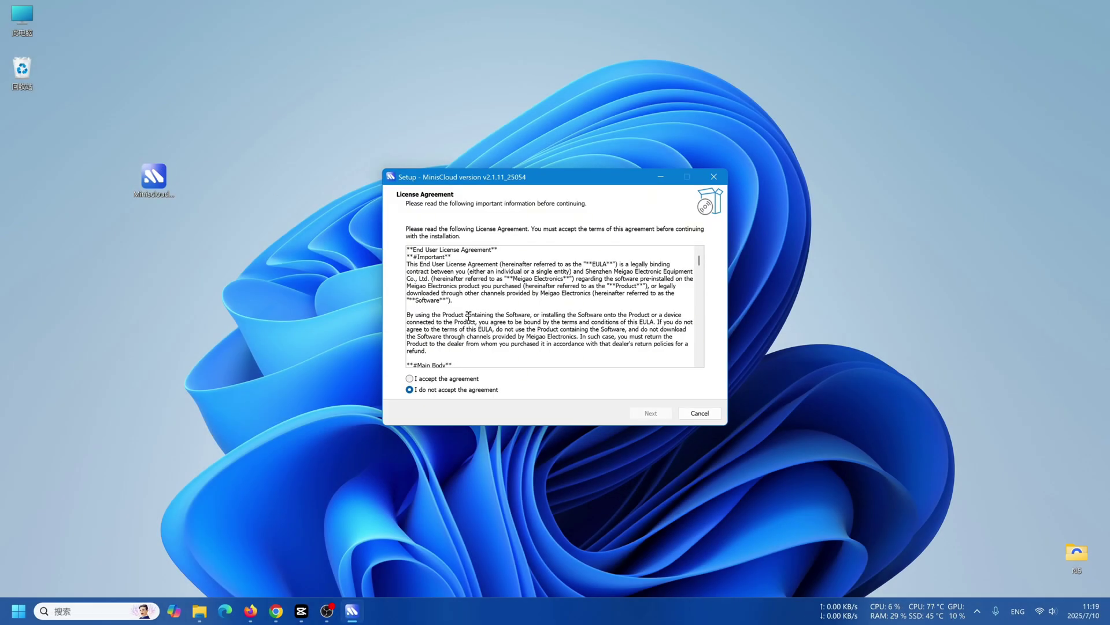
Accept the licence and move through the installer to install MinisCloud 2.1.11.
click(652, 415)
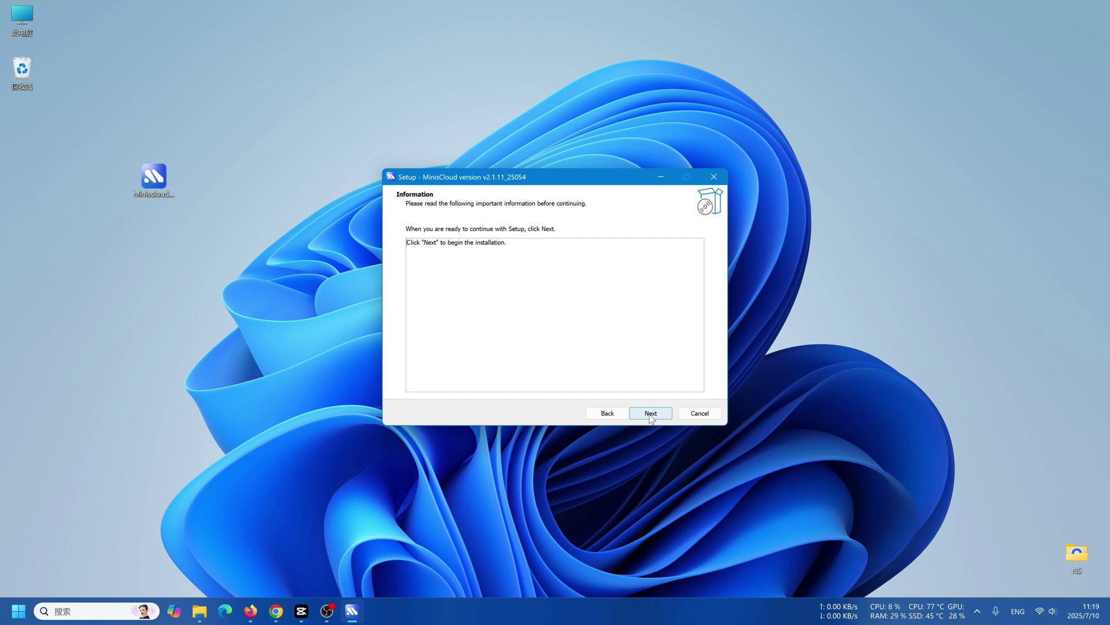
click(651, 414)
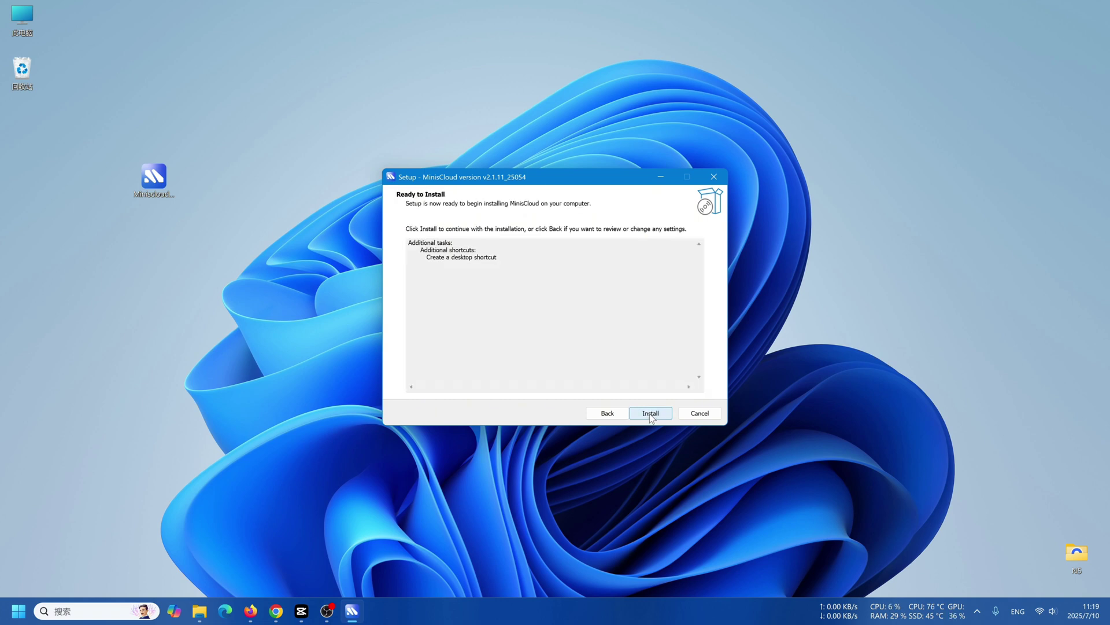
click(650, 415)
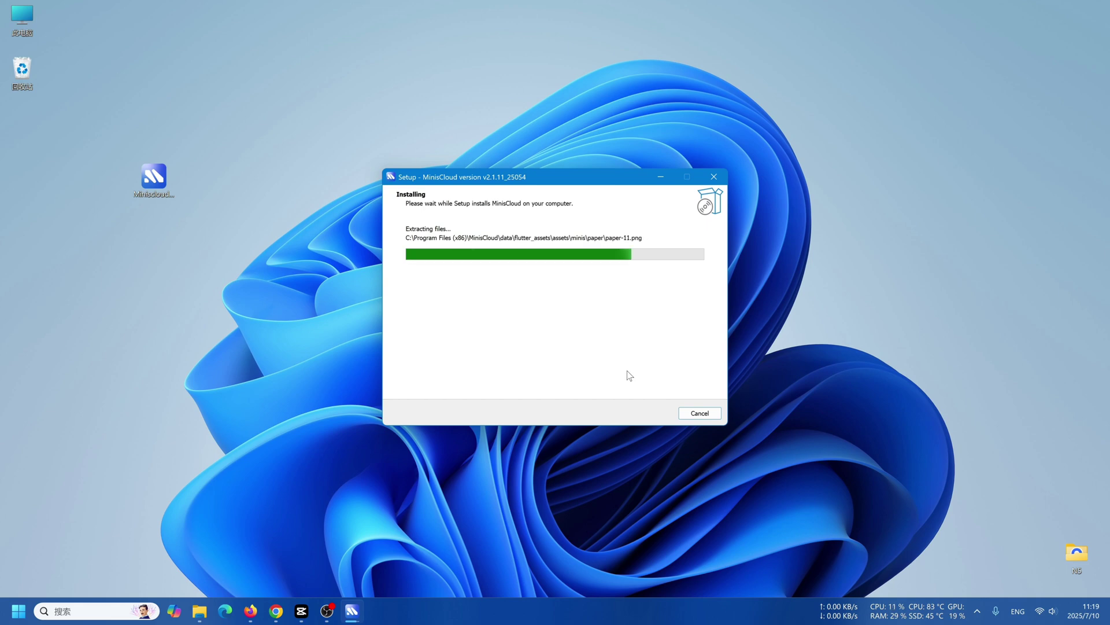
Launch MinisCloud and bind the N5 Pro NAS by entering its IP address.
click(650, 412)
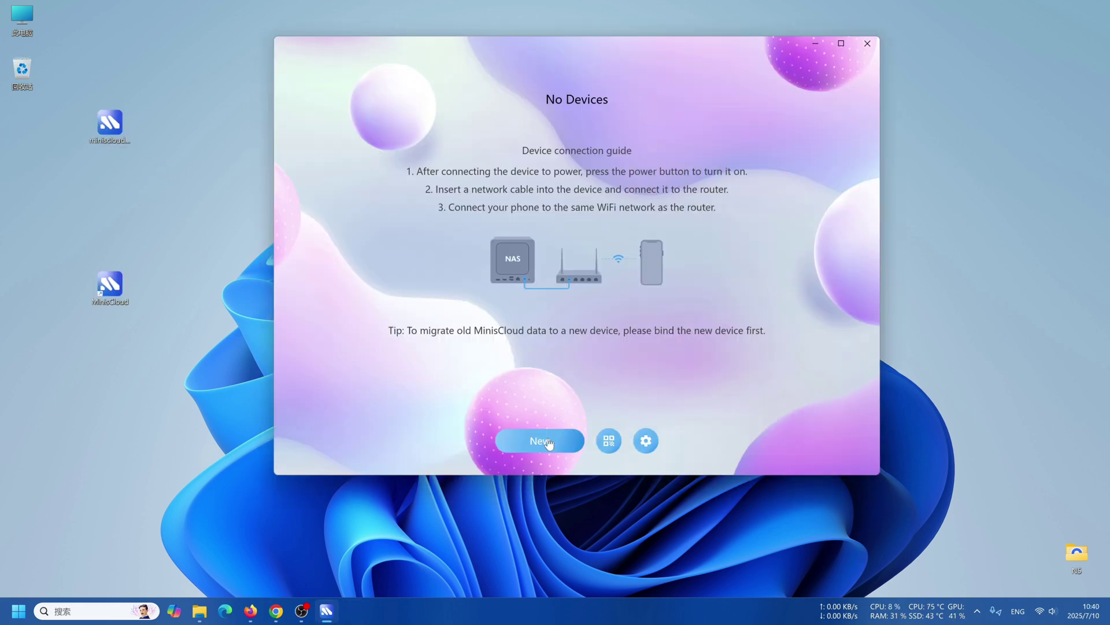
click(547, 441)
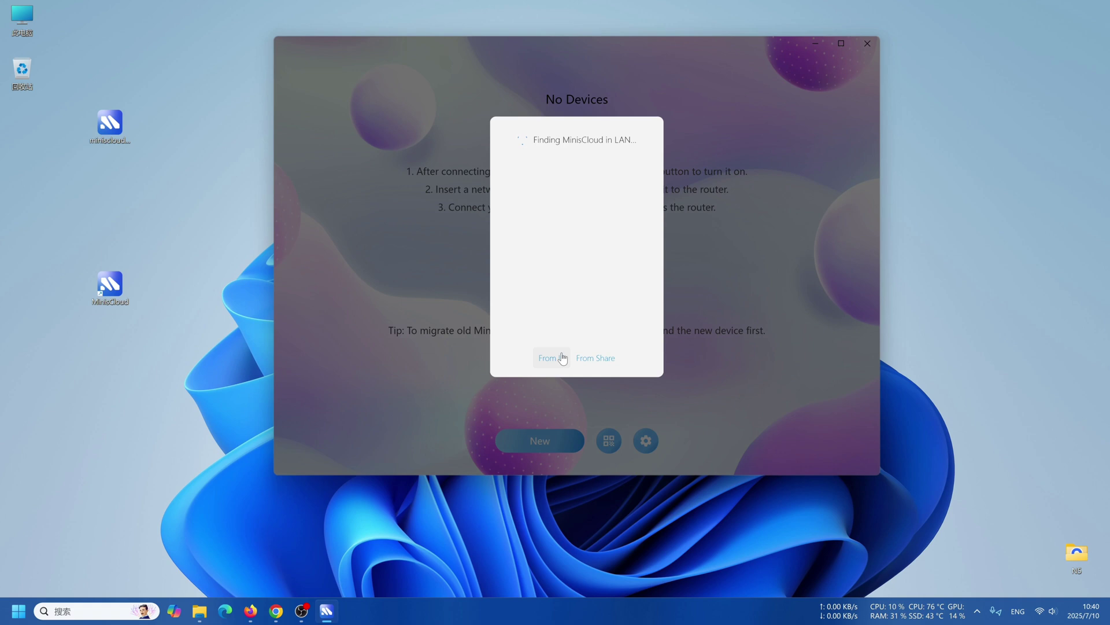
click(548, 358)
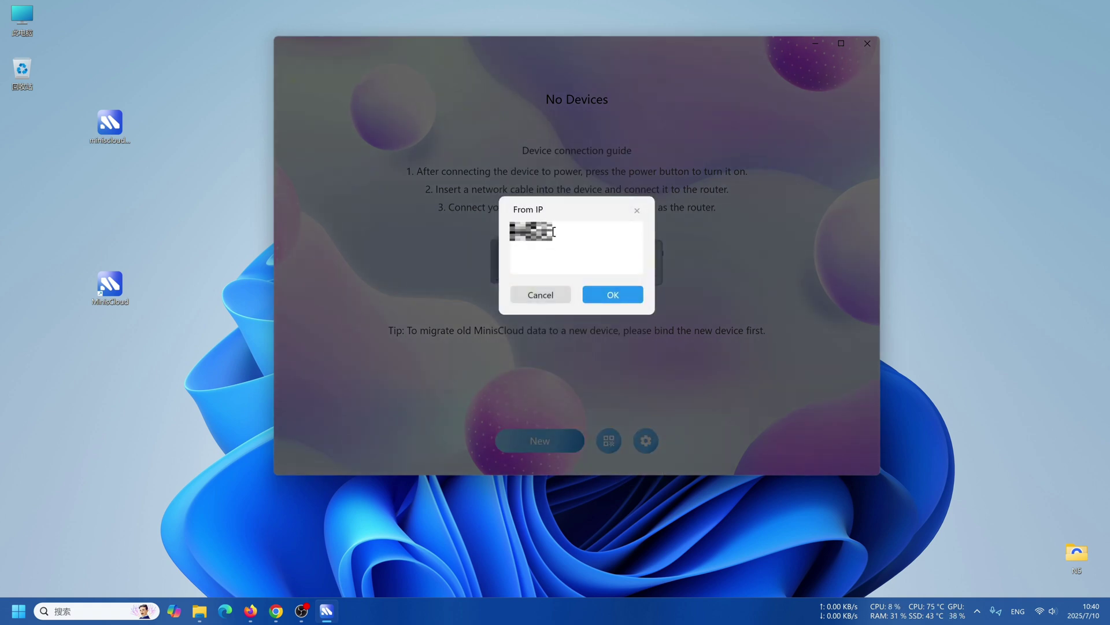
click(632, 305)
click(578, 319)
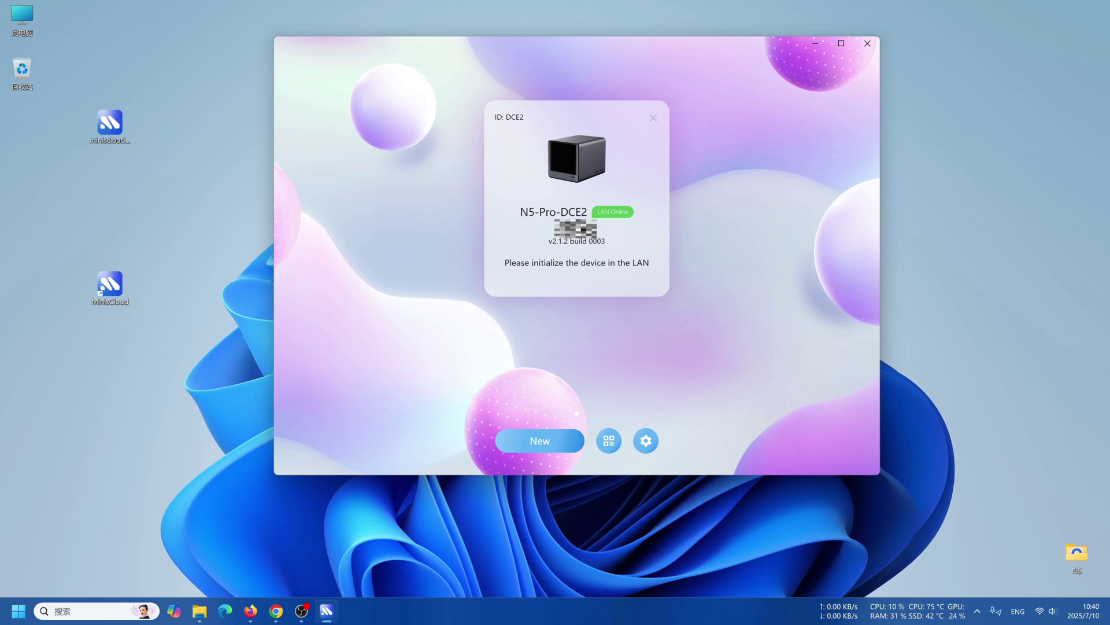
Download and install the latest system update on N5-Pro-DCE2.
click(577, 212)
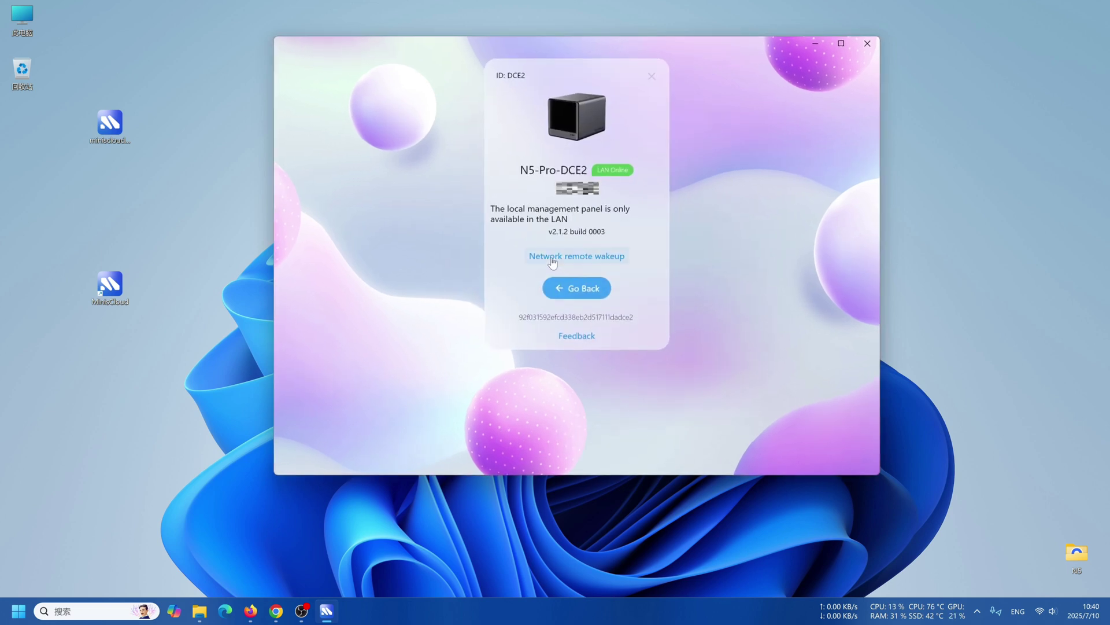
click(587, 246)
click(620, 285)
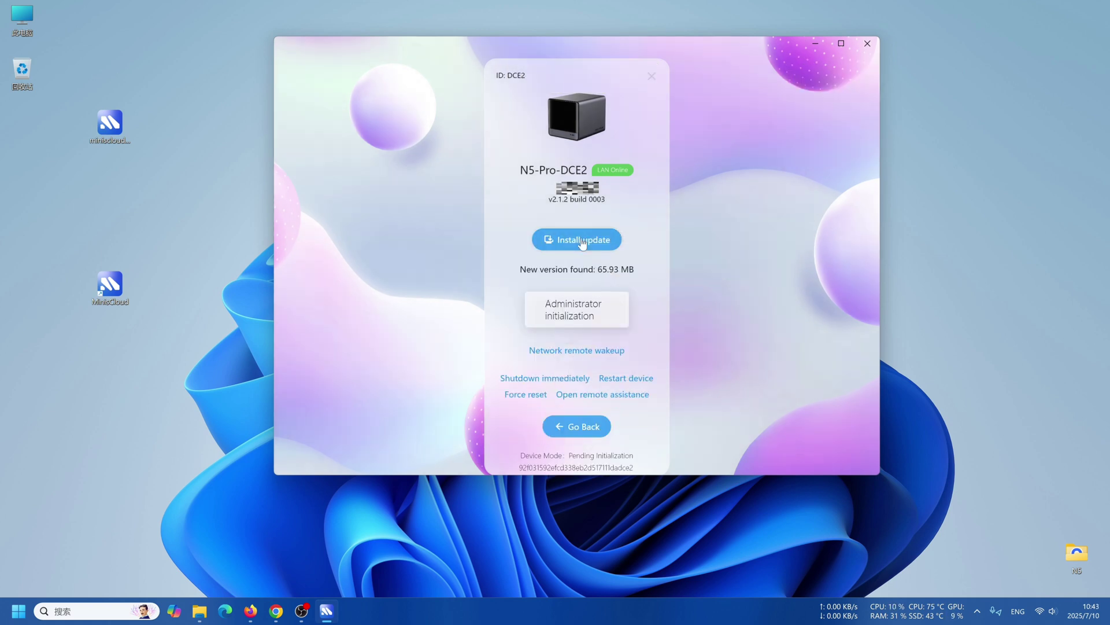
click(580, 238)
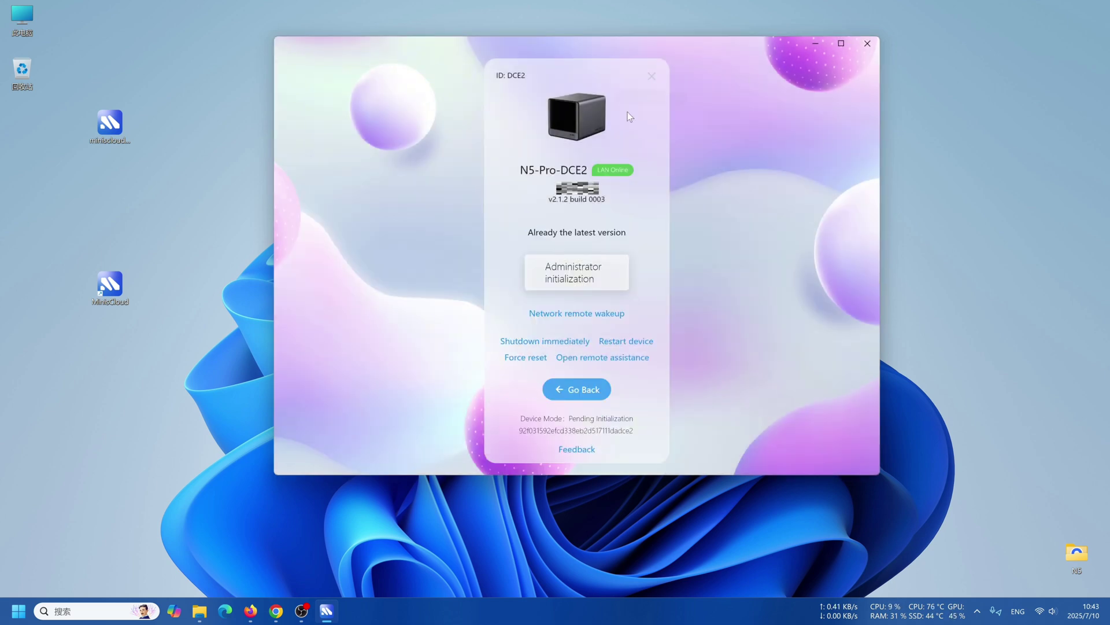
Register a new administrator username and password on the N5 Pro.
click(586, 274)
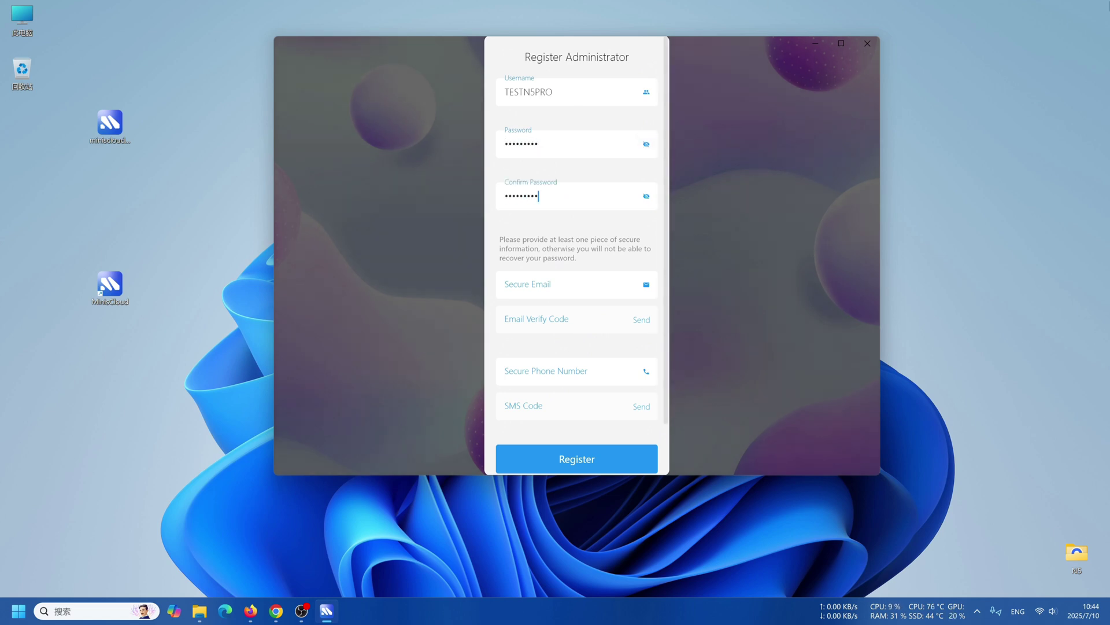
click(574, 460)
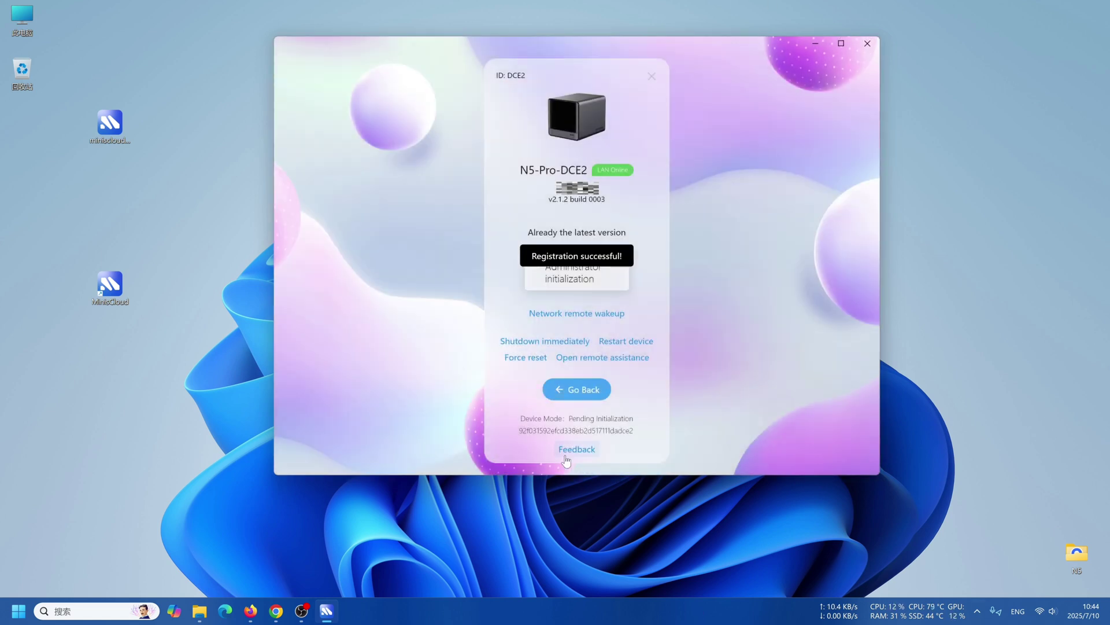
click(589, 389)
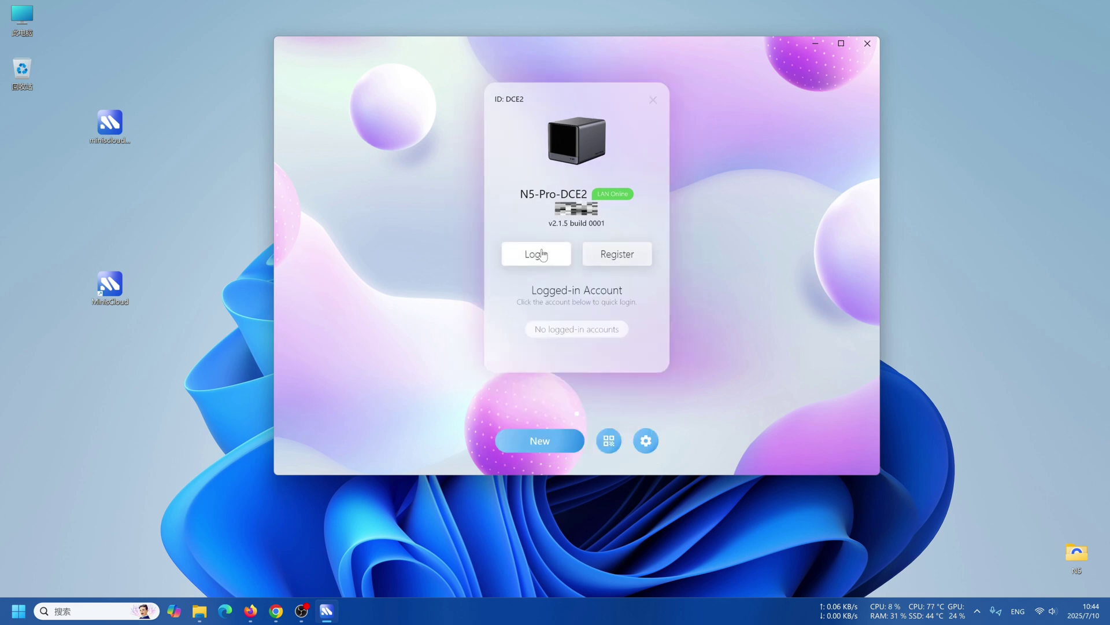
Log in to the NAS with the new administrator credentials.
click(543, 255)
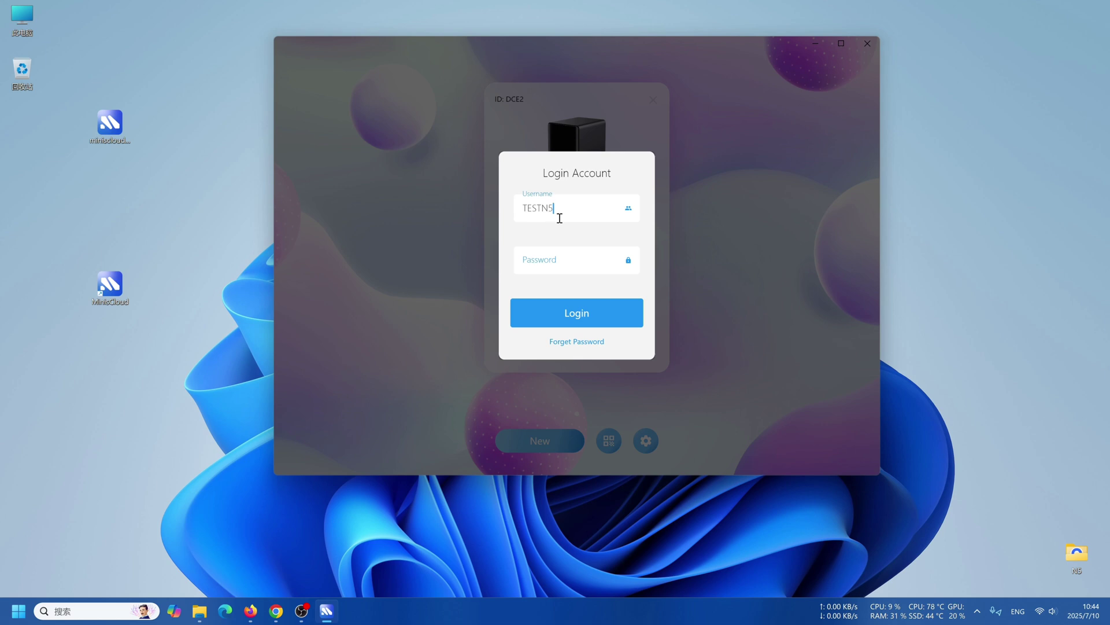
text(TESTN5PRO)
key(Tab)
text(123456)
click(576, 312)
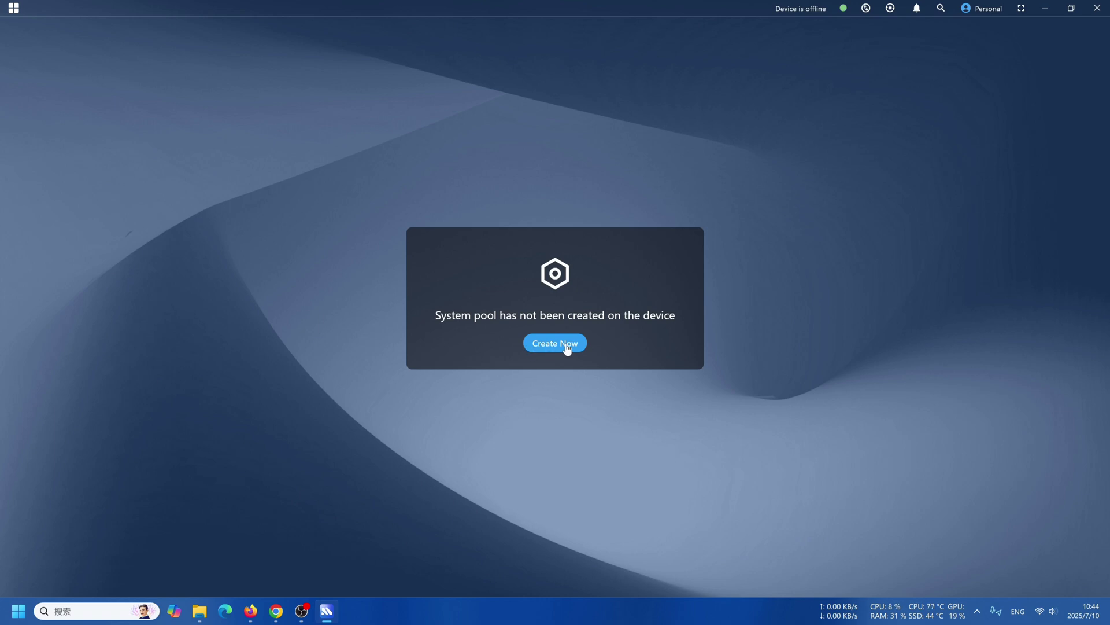
Build the simple-mode system pool with the second SAMSUNG NVMe disk added, confirming with the password.
click(567, 345)
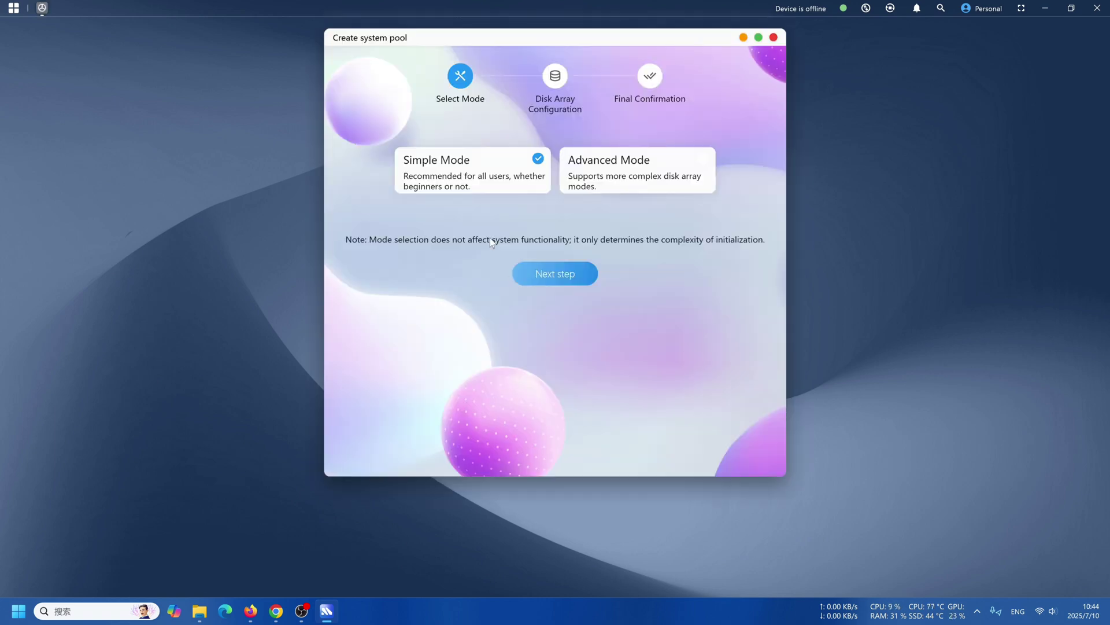
click(555, 283)
click(672, 176)
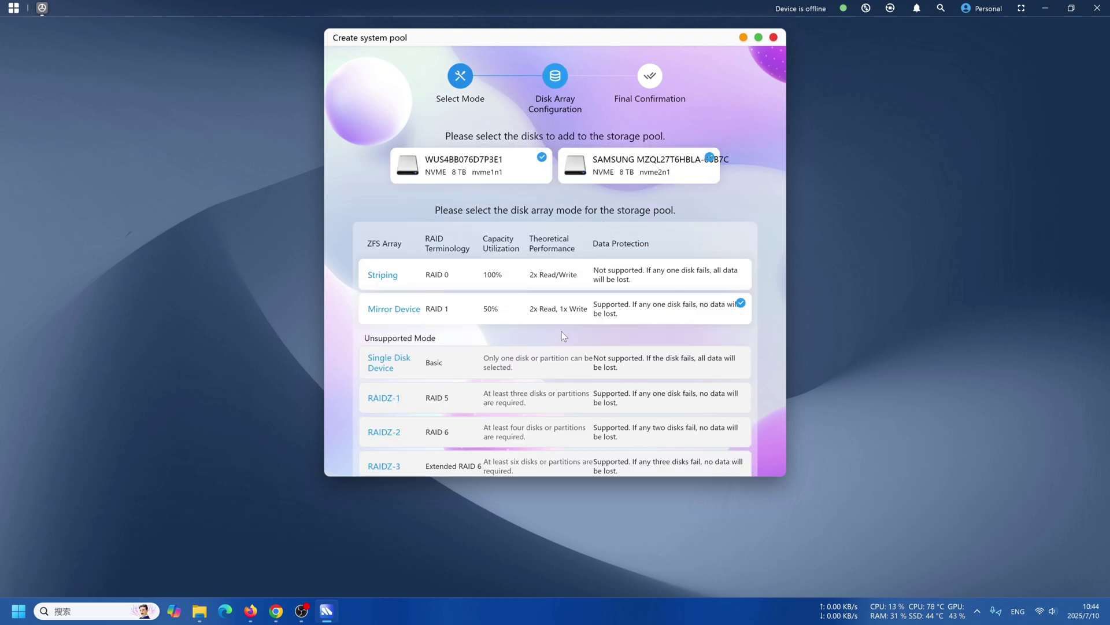
scroll(558, 310, down, 3)
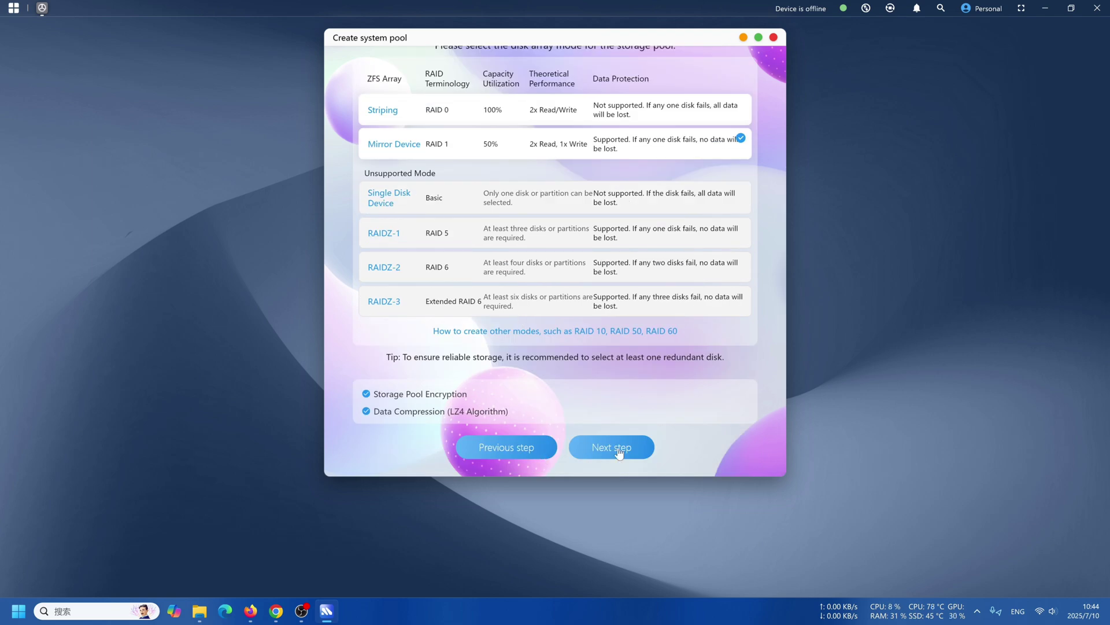
click(619, 453)
click(615, 439)
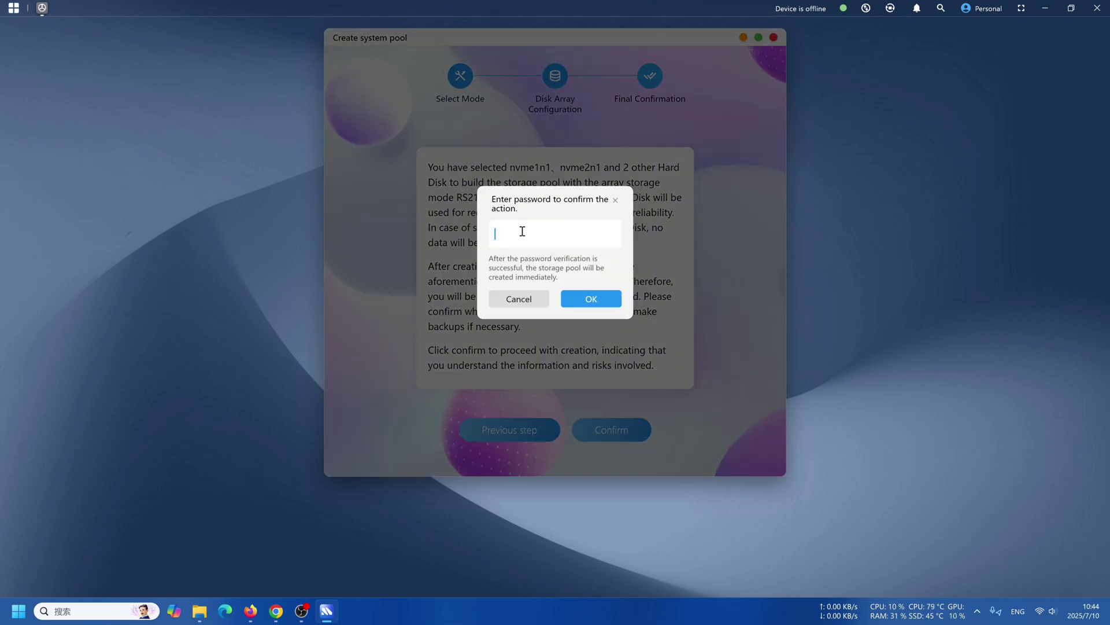
text(•••••••••)
click(616, 306)
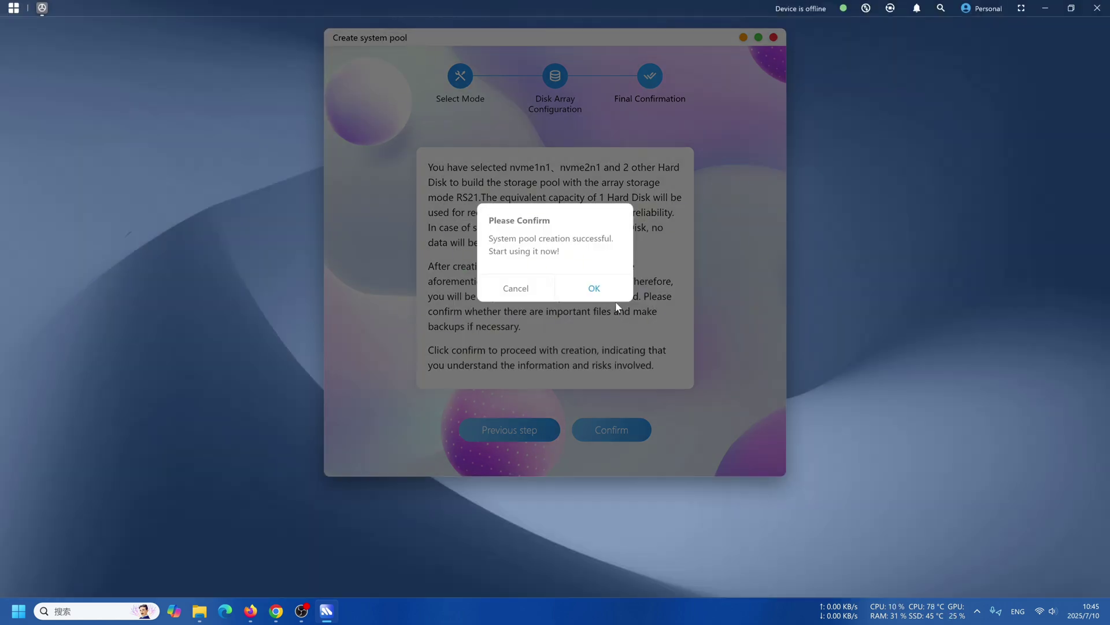
click(608, 283)
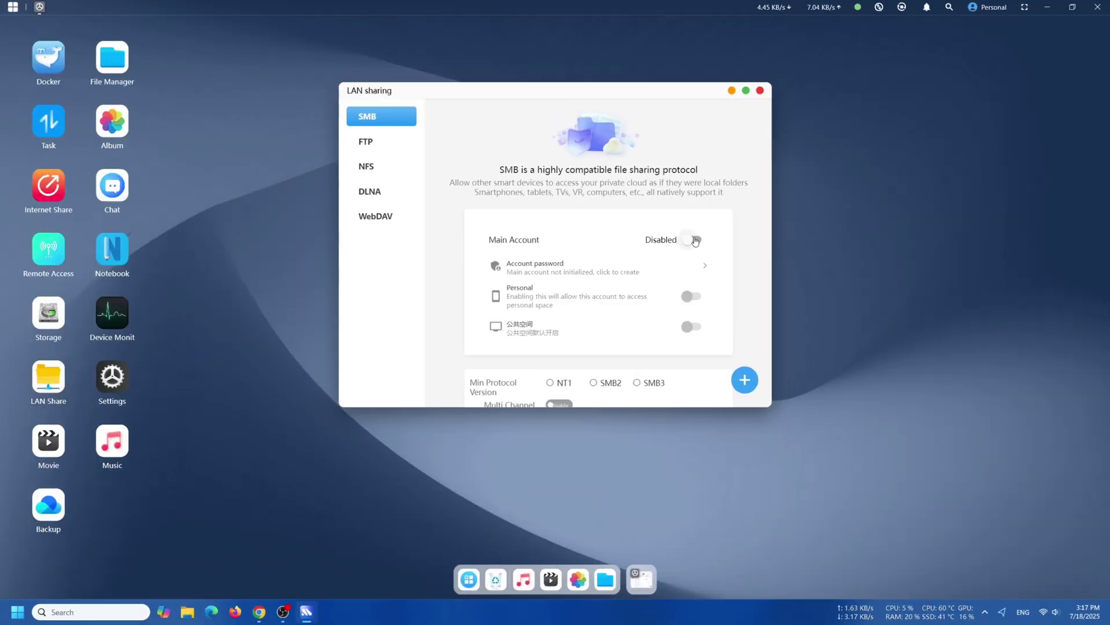
Create the SMB main account with auto-filled credentials and a new password, then mount the public space.
click(695, 240)
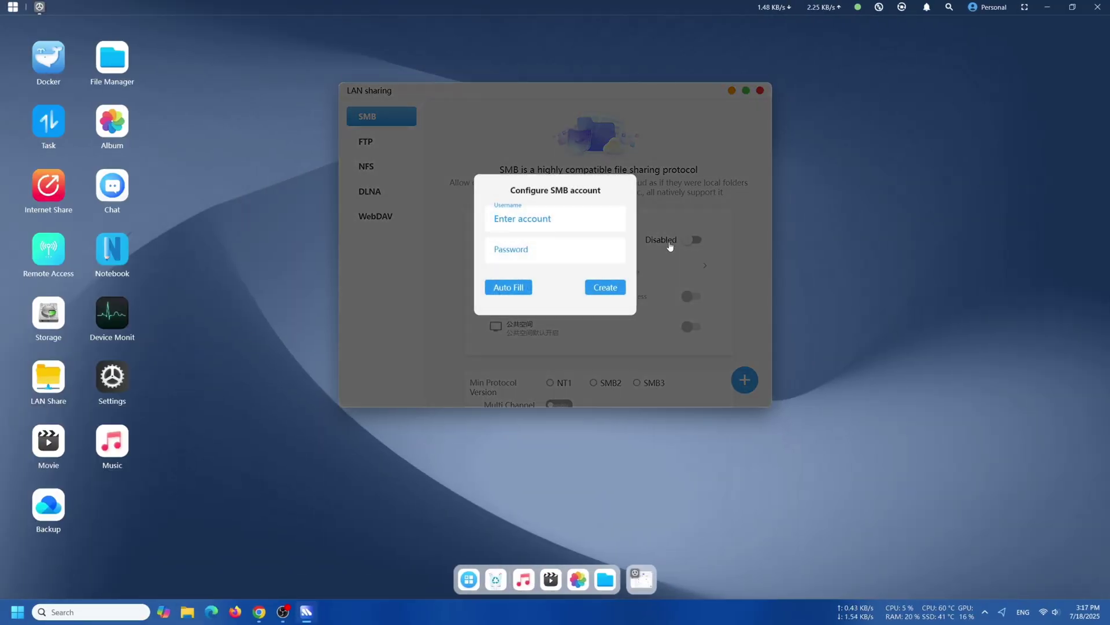
click(508, 287)
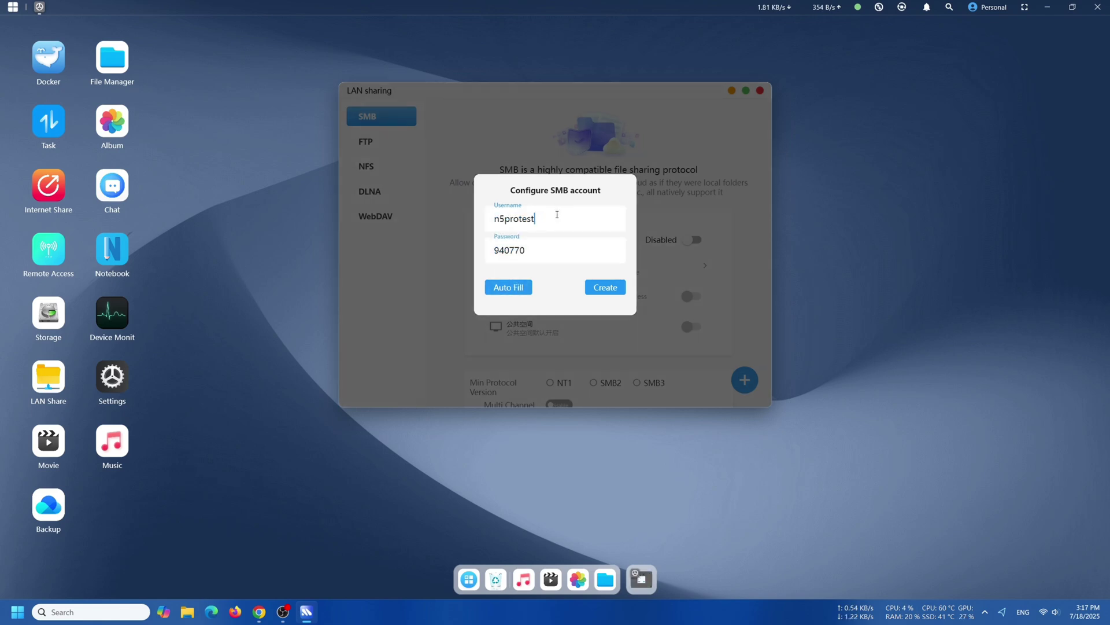
click(542, 248)
drag(542, 250, 482, 255)
text(123456)
click(598, 289)
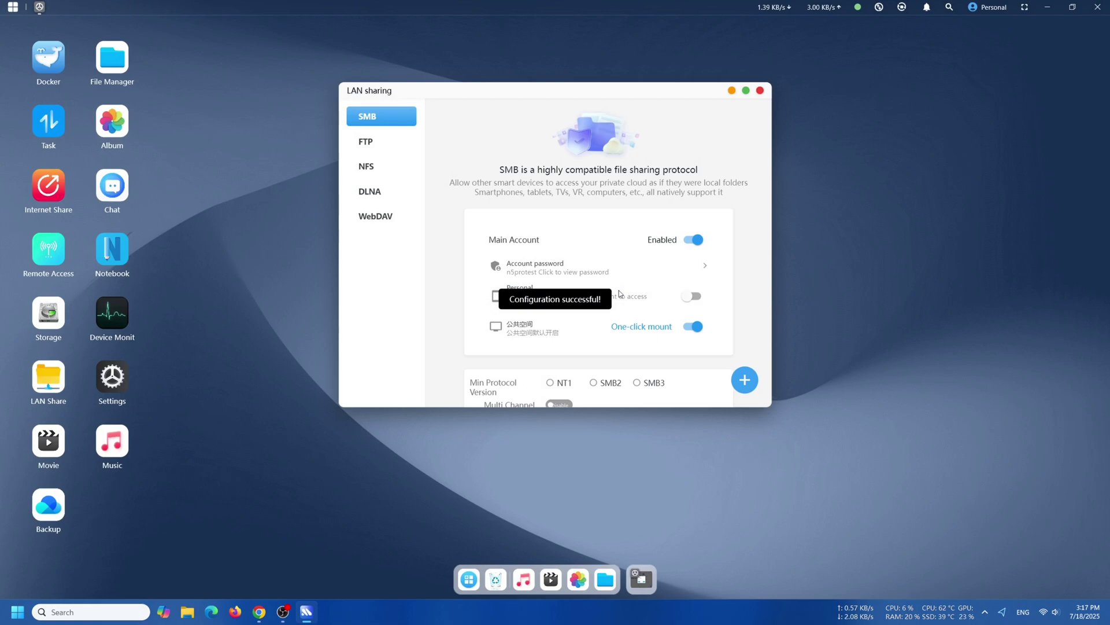
click(649, 329)
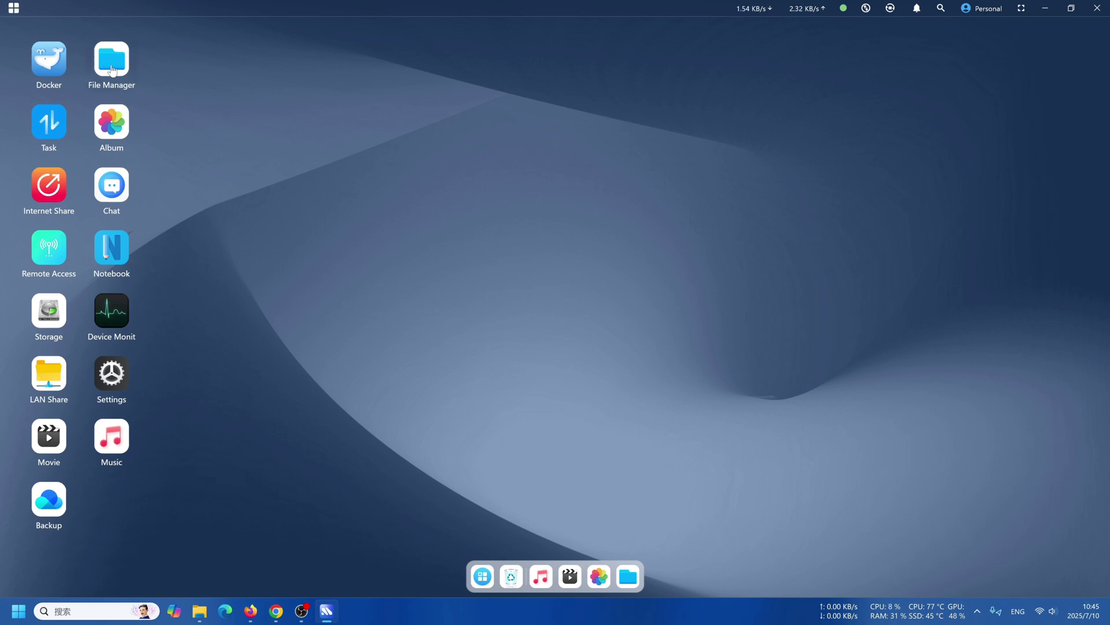
Browse Docker's Running, Compose and Local Images sections, then search images for 'openwrt'.
click(48, 75)
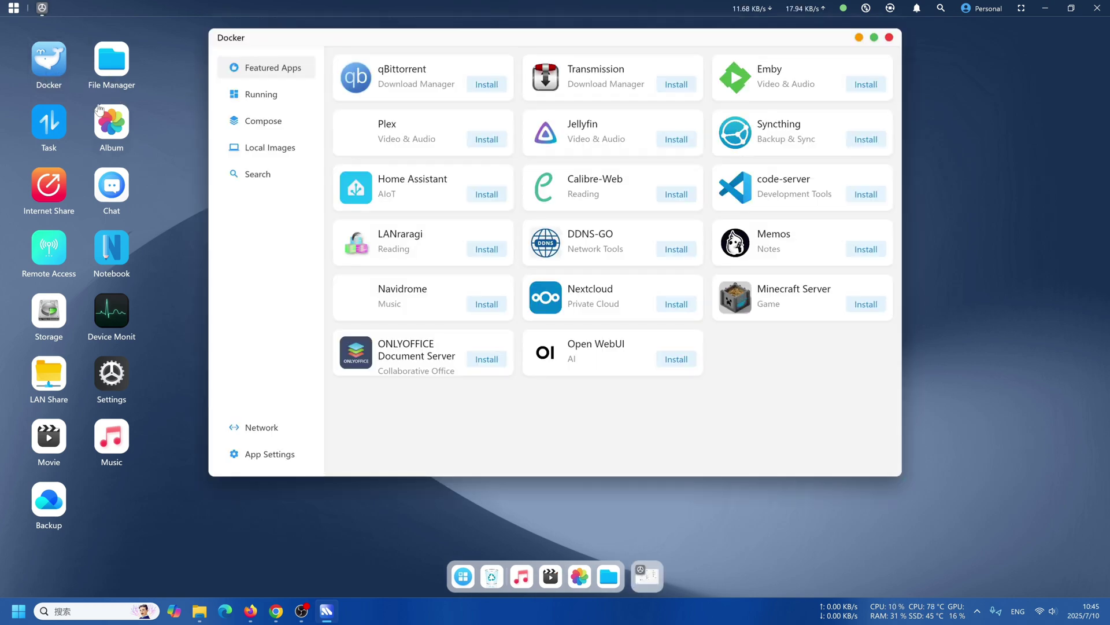
click(276, 95)
click(282, 121)
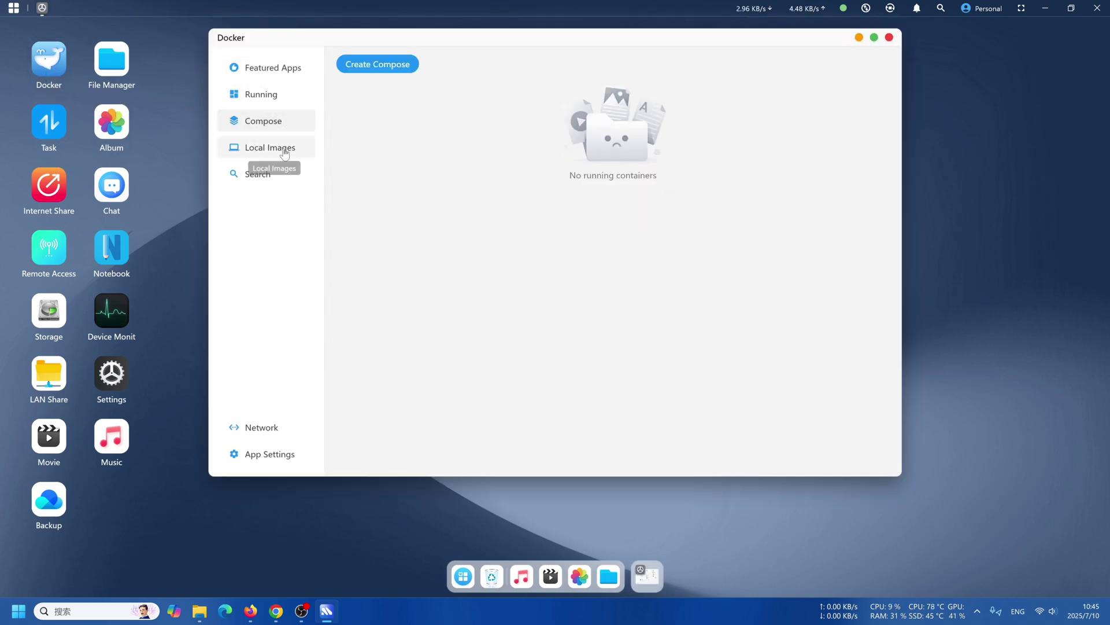
click(279, 147)
click(274, 177)
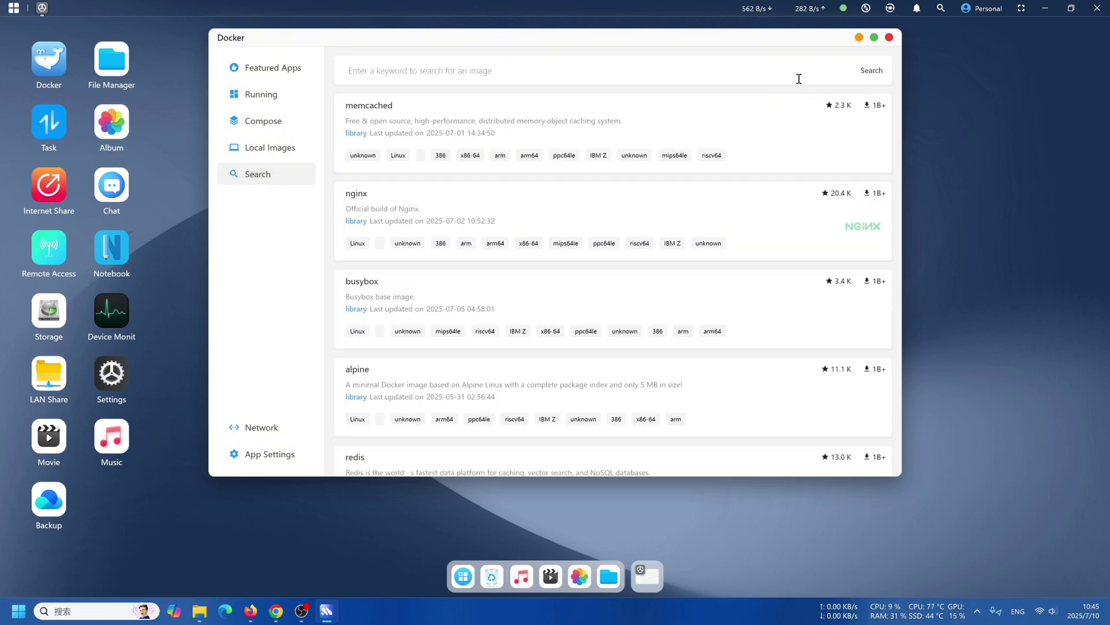
click(485, 69)
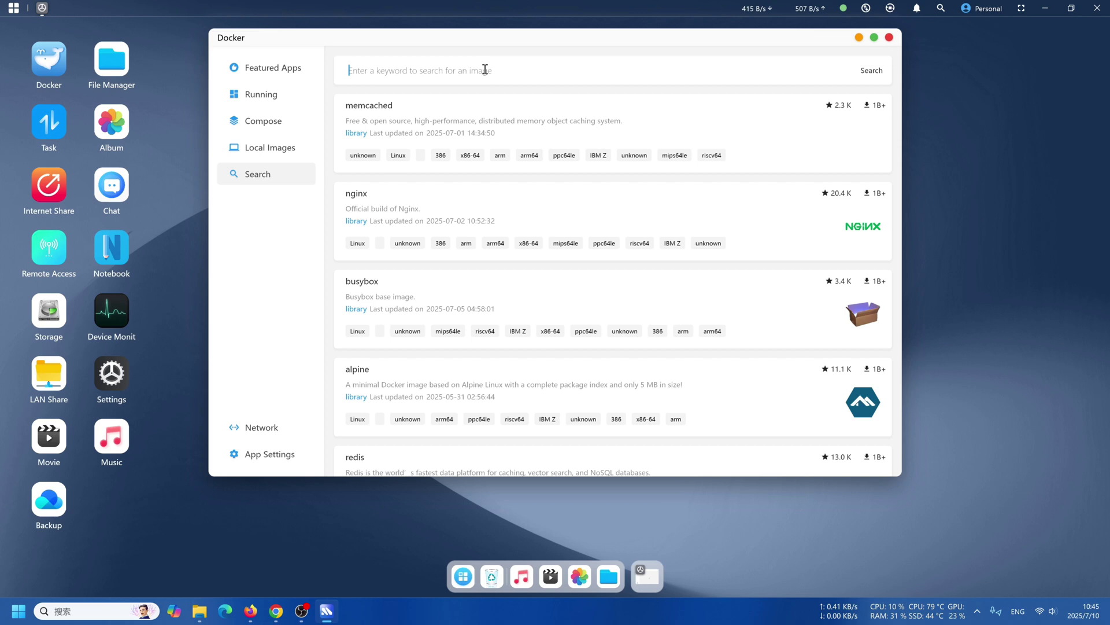
text(openwrt)
key(Return)
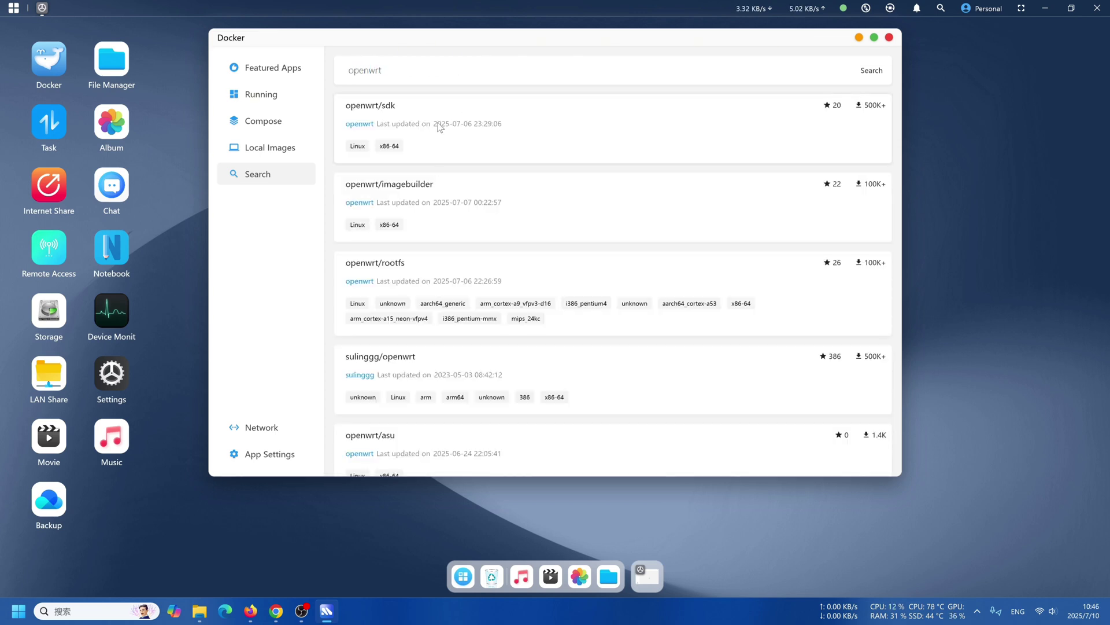
Close Docker and browse File Manager's Downloads folder and Images, Videos, Documents, Audio categories.
click(890, 37)
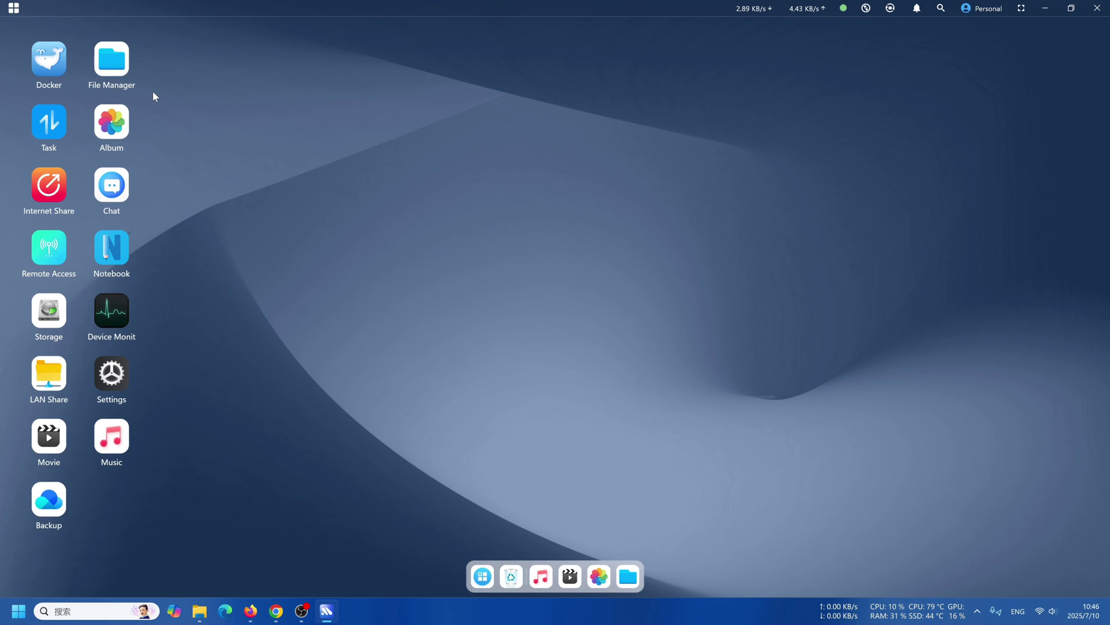
click(111, 65)
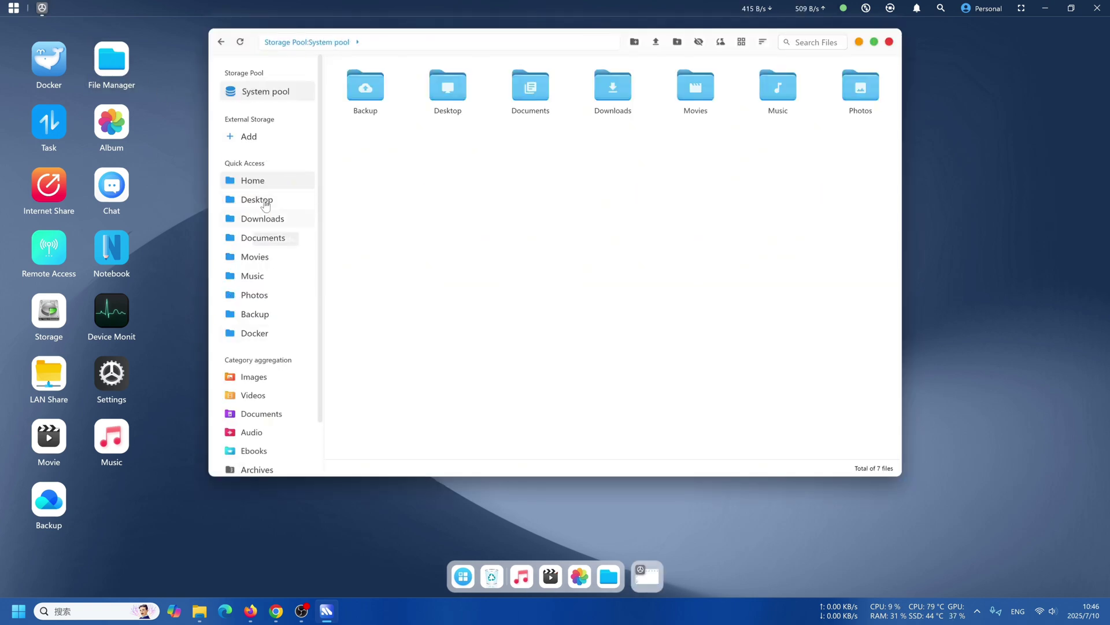
click(271, 219)
scroll(283, 370, down, 2)
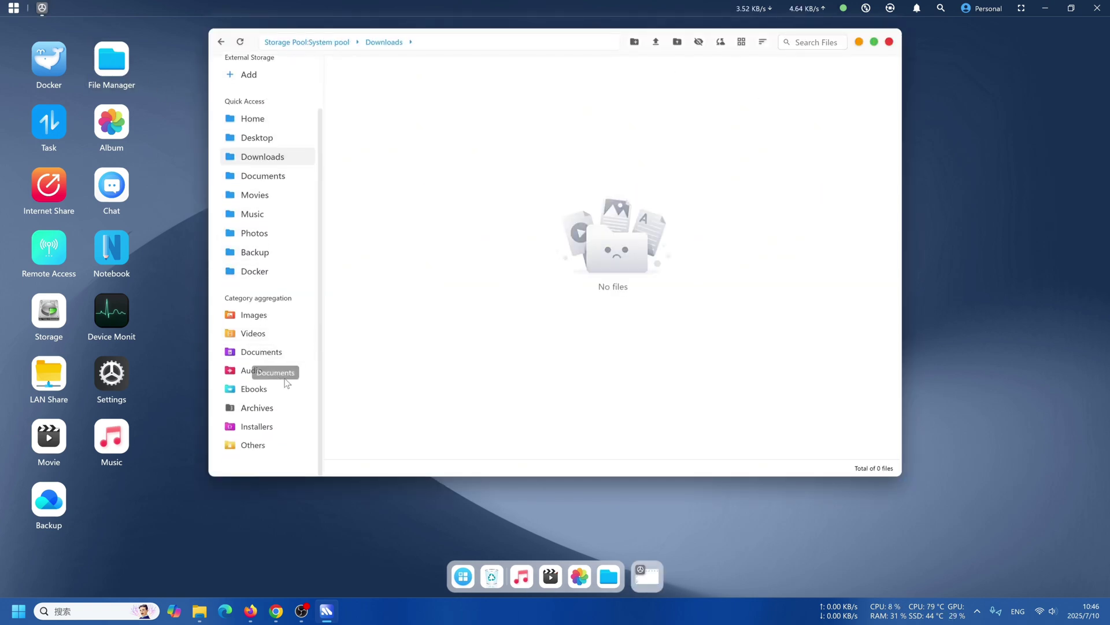
click(266, 314)
click(266, 333)
click(266, 352)
click(266, 370)
Close File Manager and tour Album's albums, faces, scenes, locations, search, and monitored directory settings.
click(111, 121)
click(876, 48)
click(889, 42)
click(340, 64)
click(394, 64)
click(452, 71)
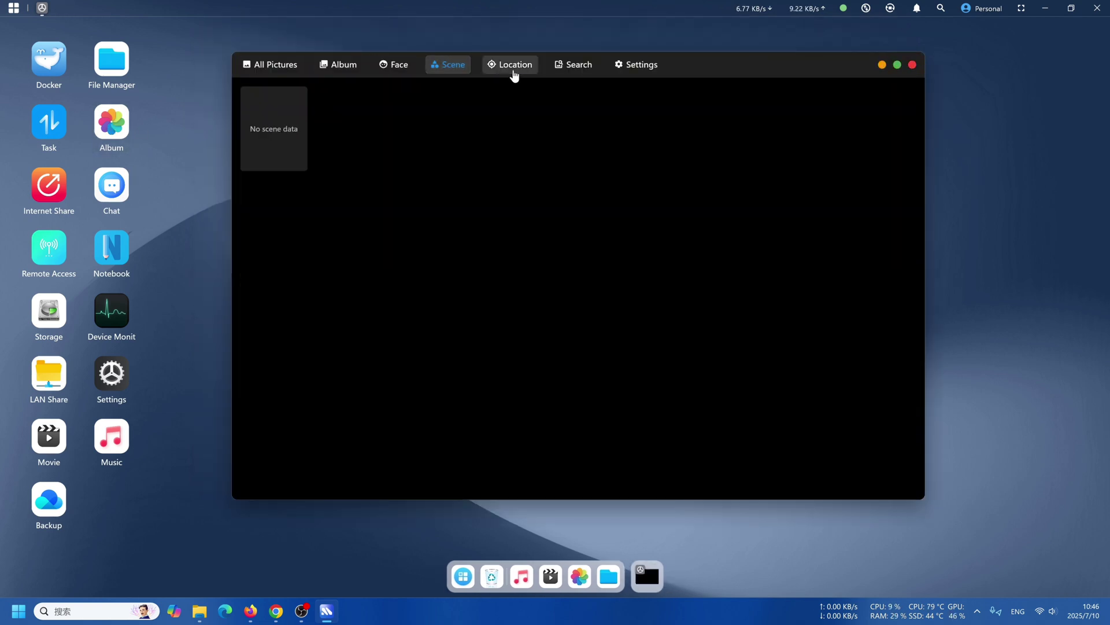
click(512, 67)
click(572, 65)
click(639, 65)
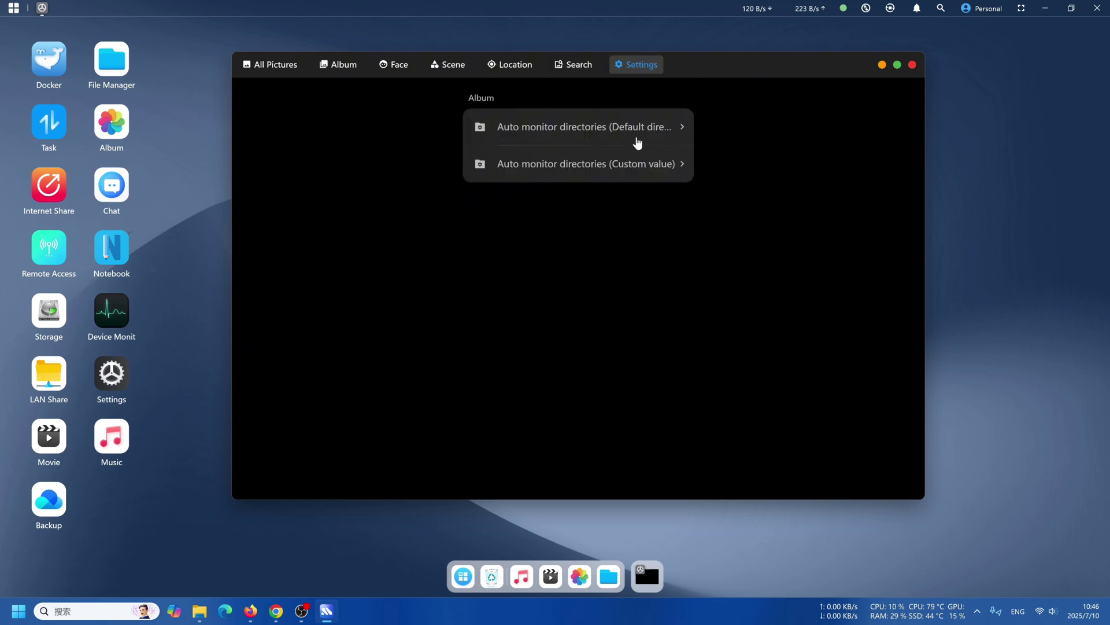
click(639, 133)
click(797, 105)
click(662, 164)
click(797, 104)
click(912, 64)
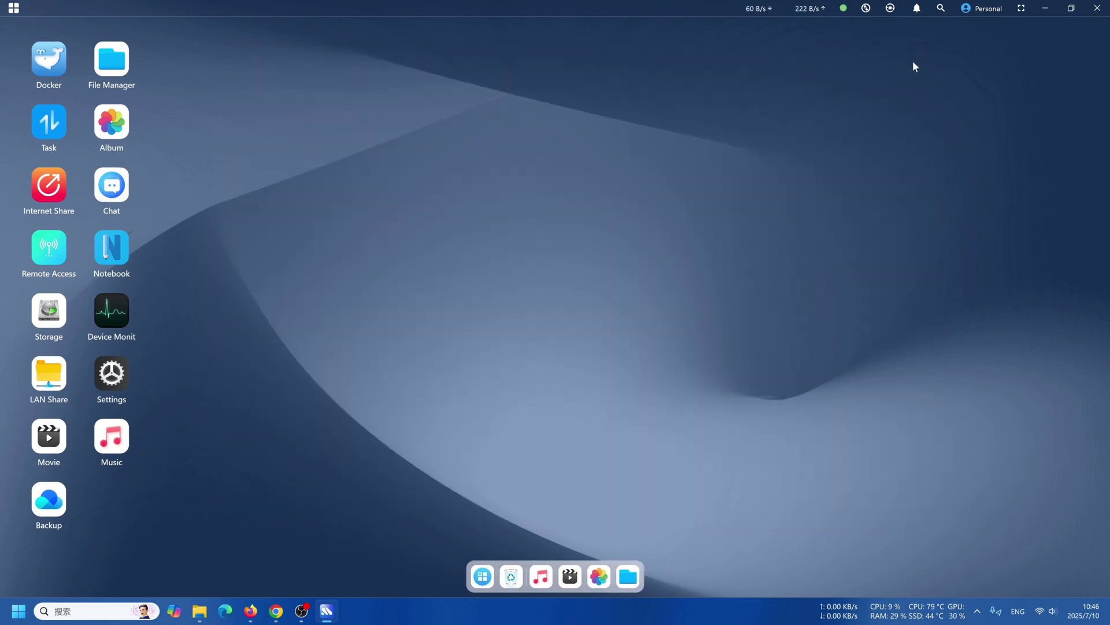
click(56, 121)
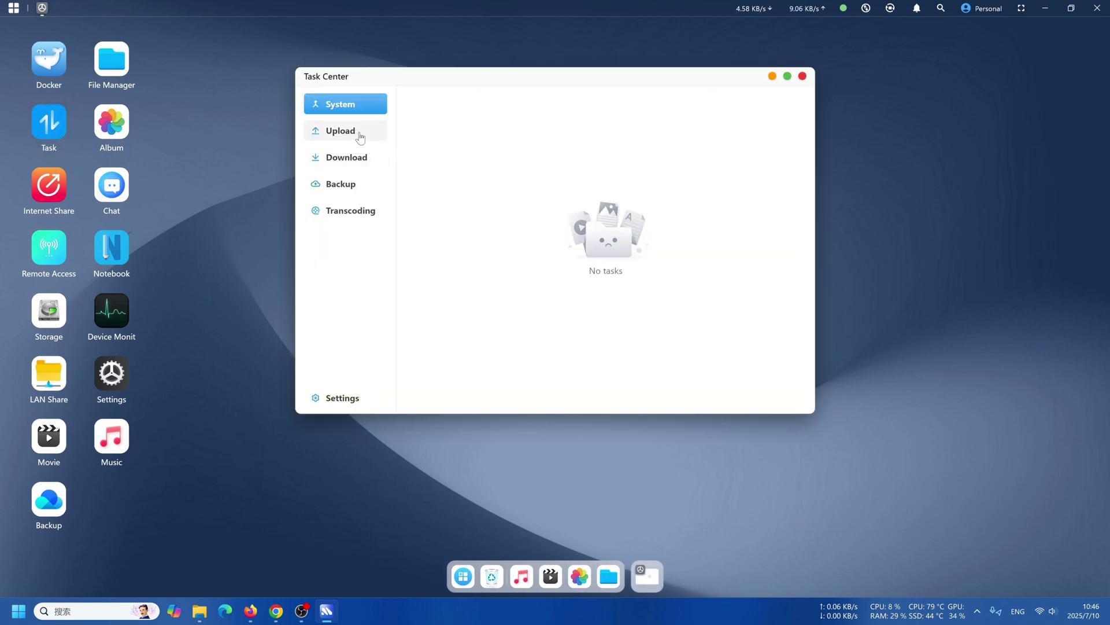
click(346, 397)
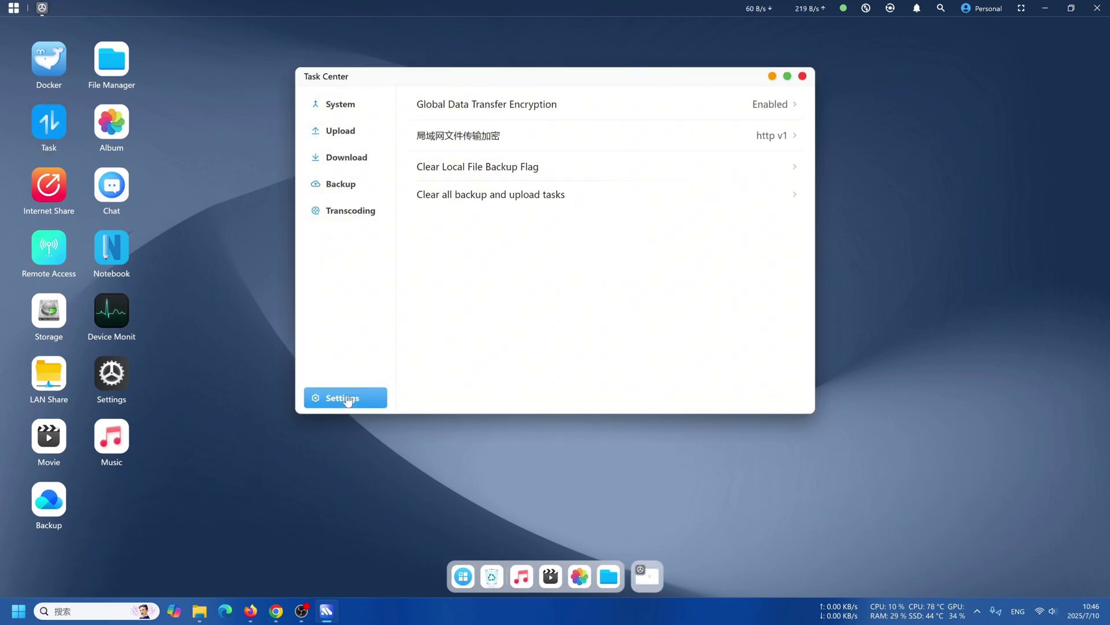
click(634, 153)
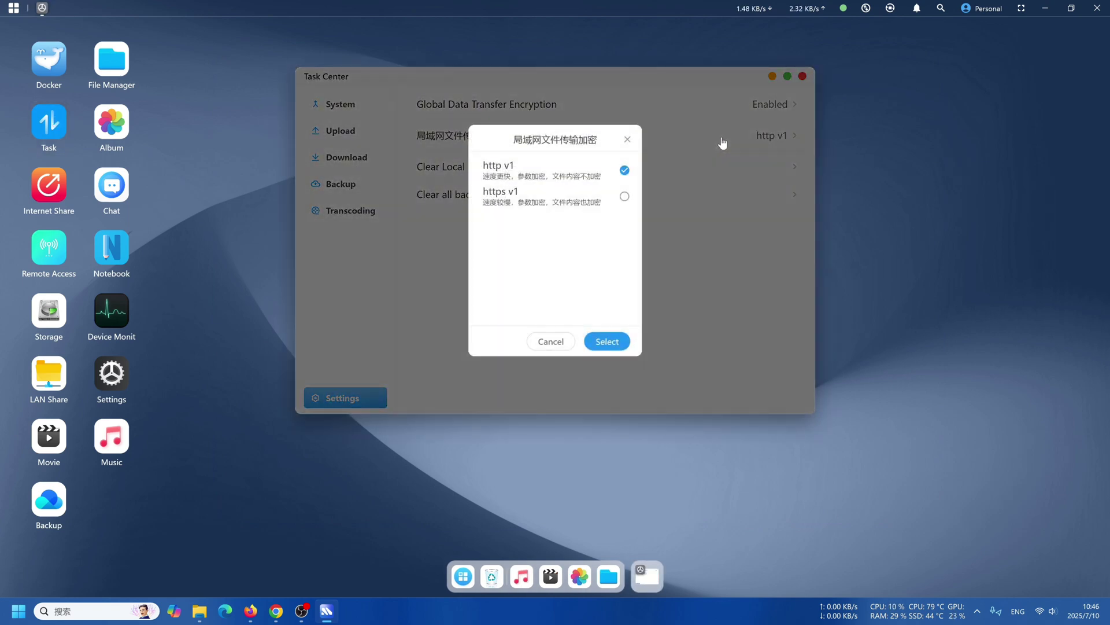
click(551, 343)
click(347, 130)
click(347, 158)
click(347, 184)
click(358, 218)
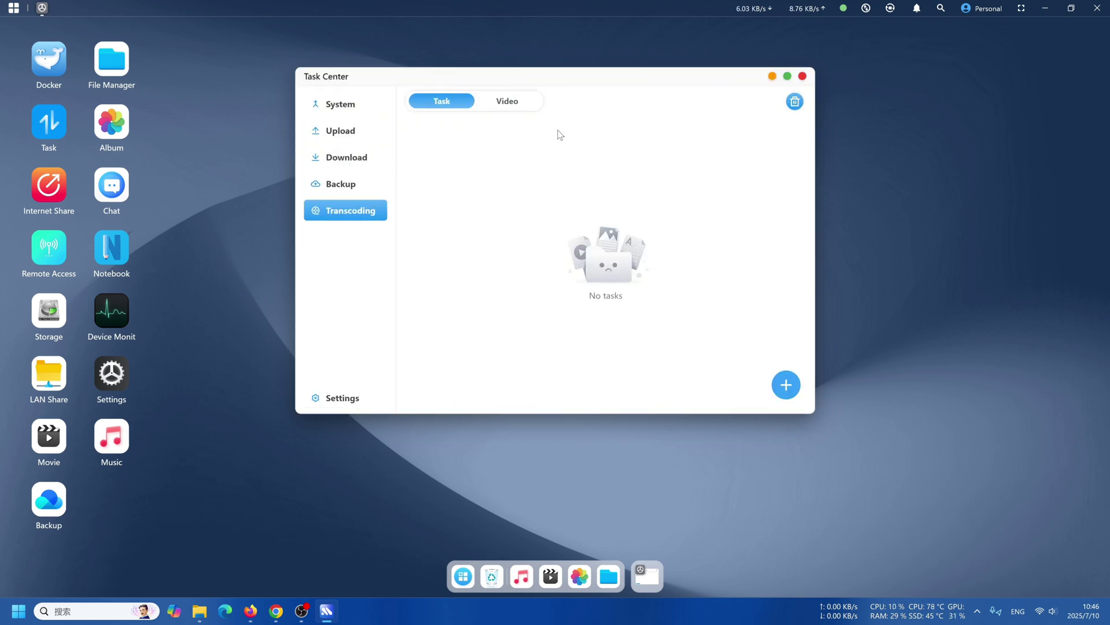
click(802, 76)
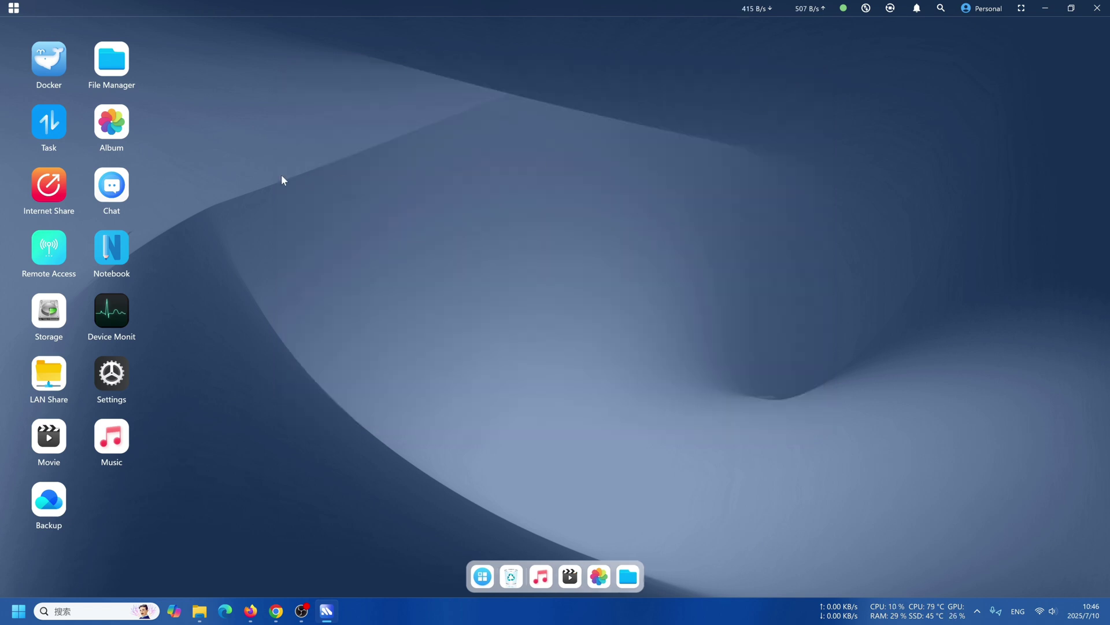
Check the public share list's current and expired shares, then close it.
click(50, 198)
click(499, 66)
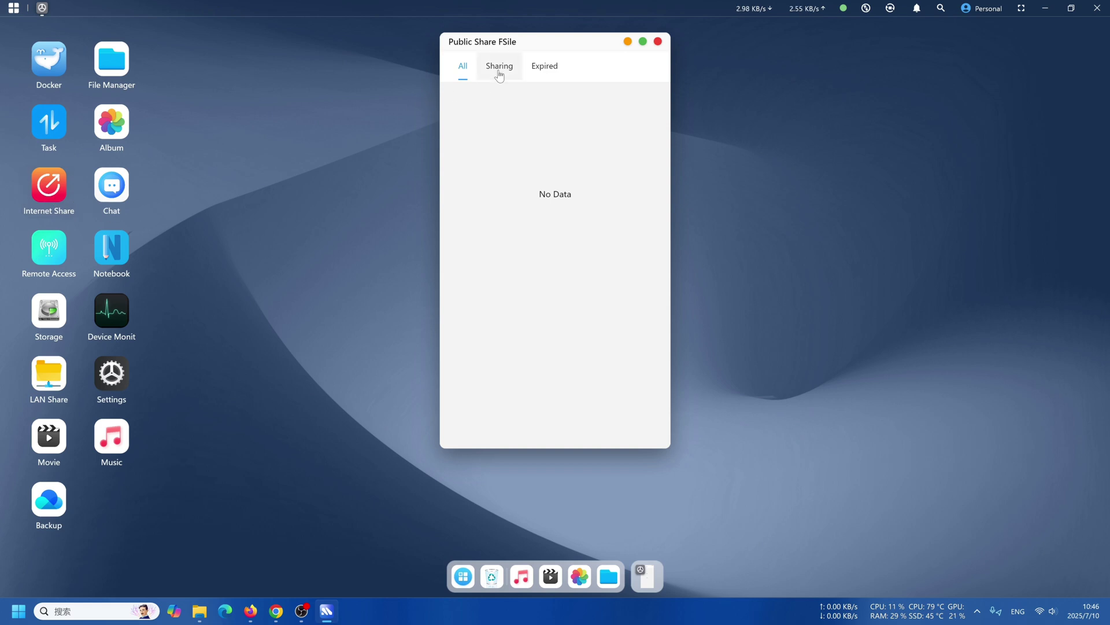
click(544, 66)
click(658, 42)
Send the contact 'hi' from Chat's contacts list, then close Chat.
click(111, 188)
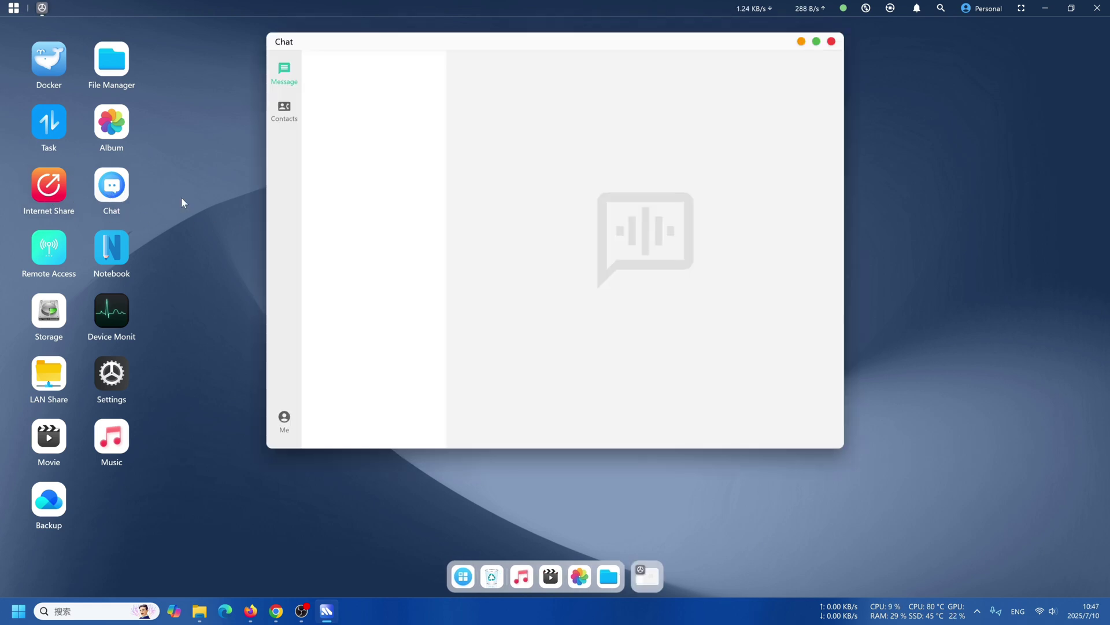
click(284, 110)
click(284, 72)
click(284, 110)
click(349, 81)
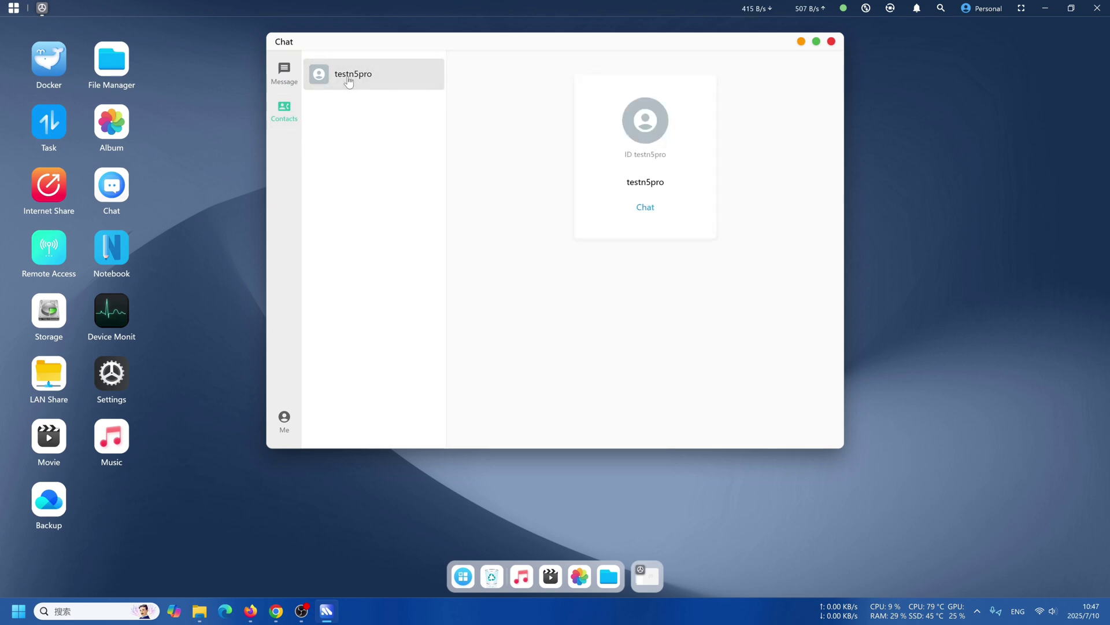
click(647, 207)
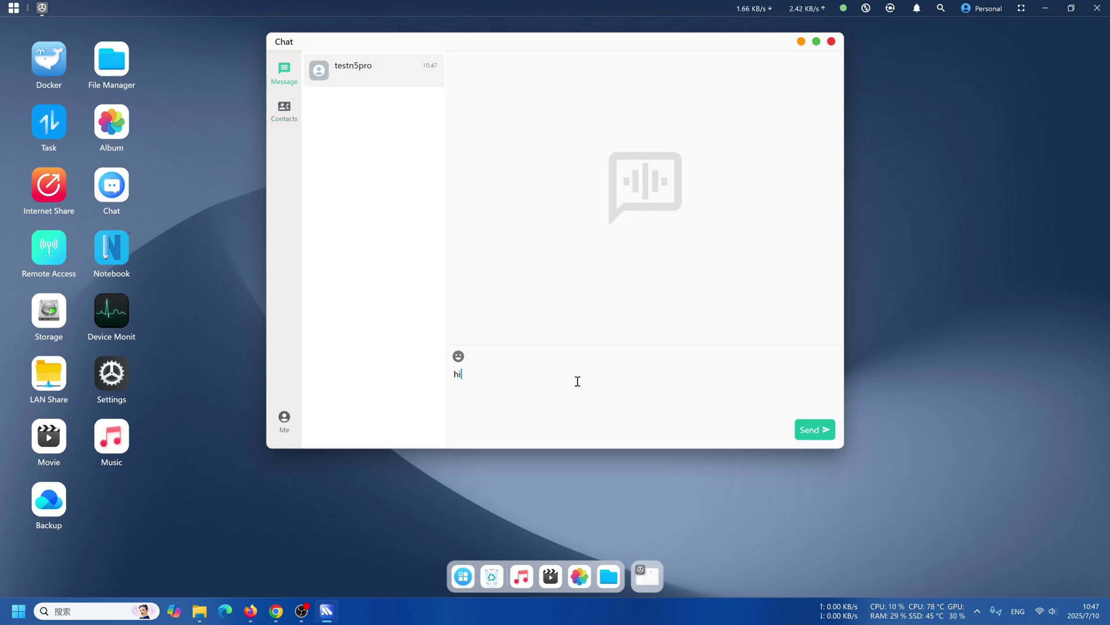
text(hi)
key(Return)
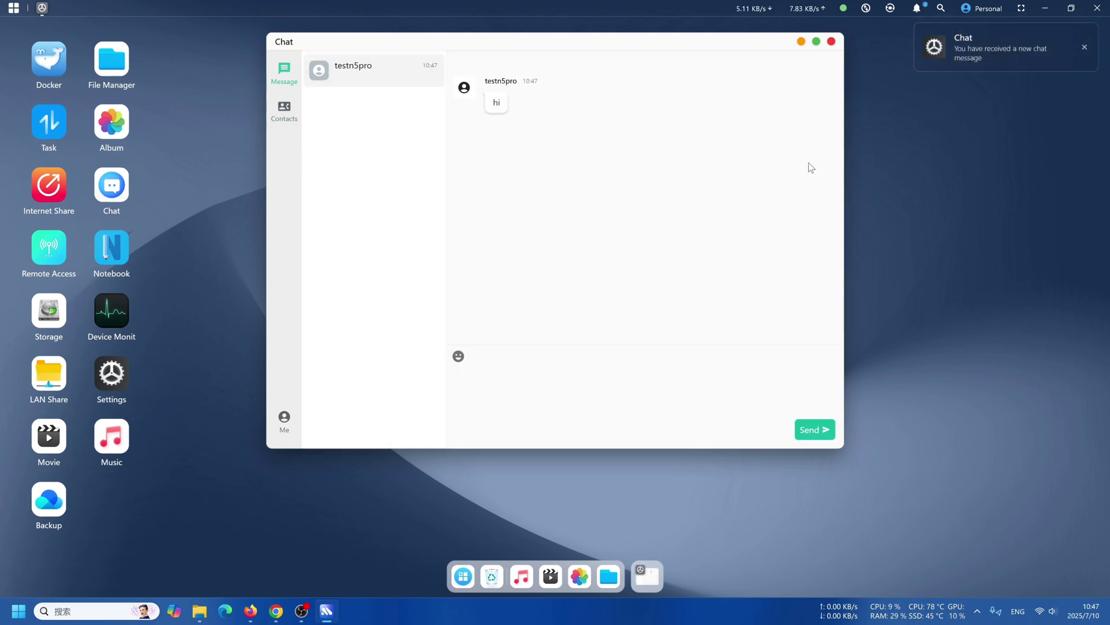
click(1085, 48)
click(832, 41)
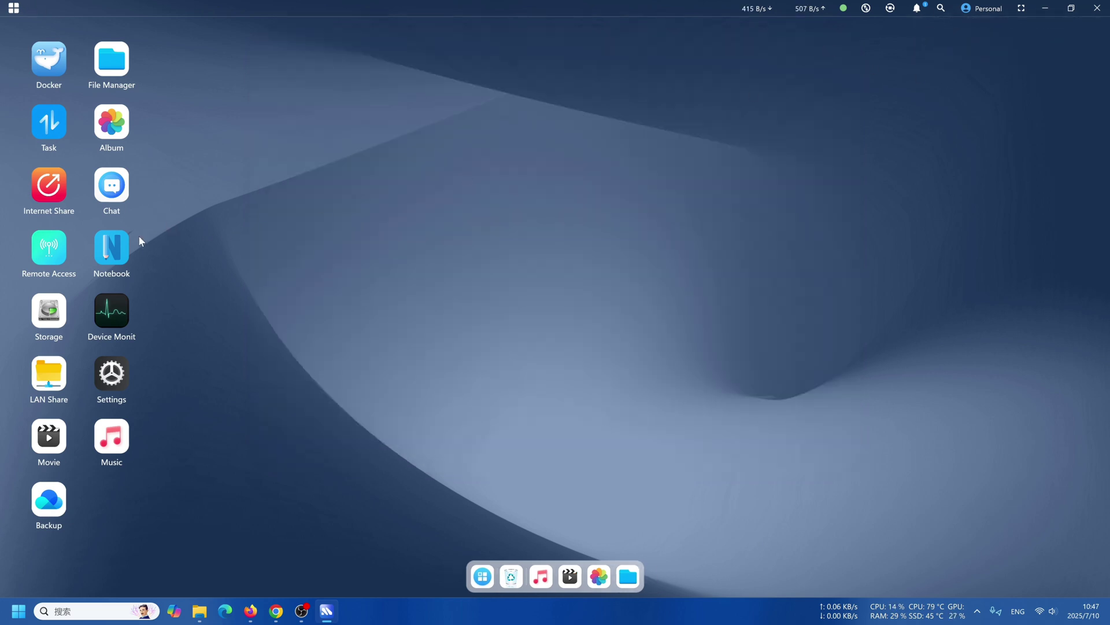
Switch on public Internet Access for the NAS in Remote Access Management.
click(50, 250)
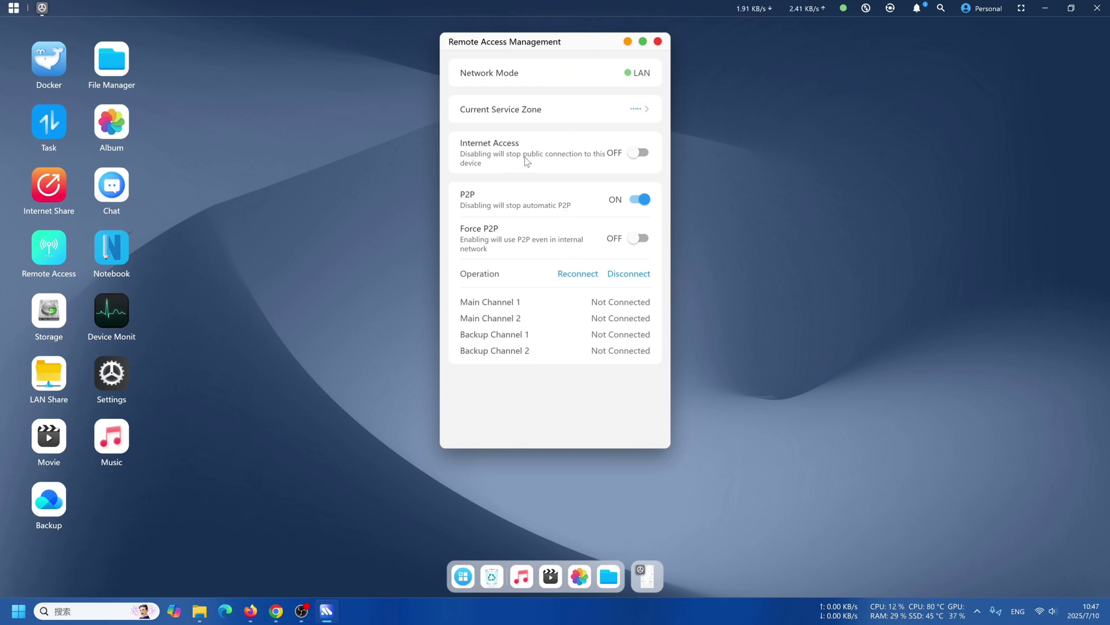
click(638, 153)
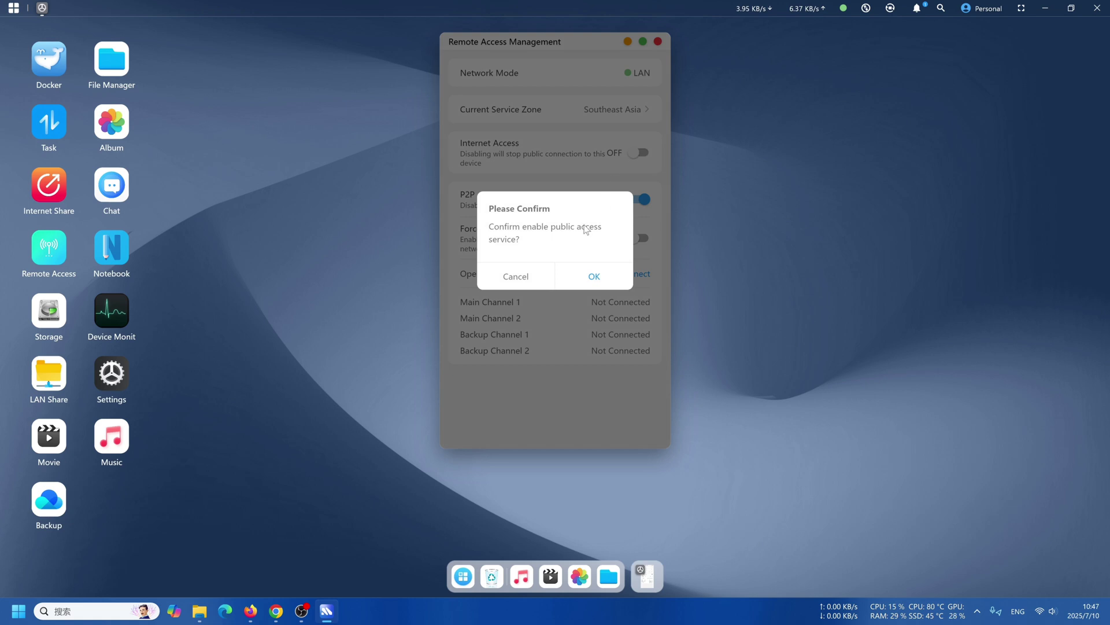
click(589, 278)
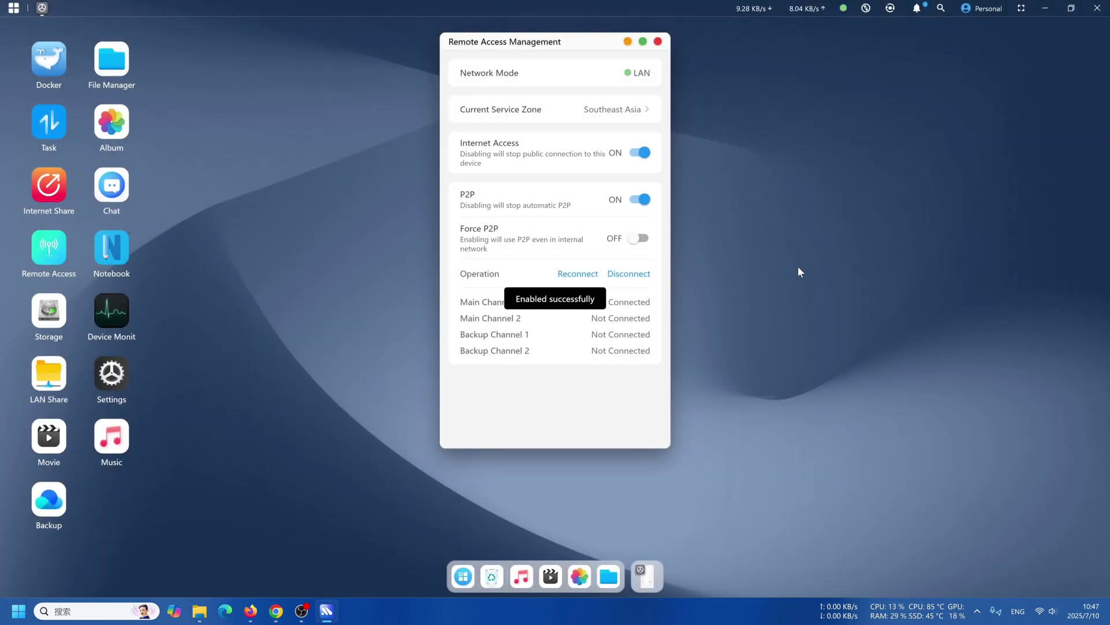
Review the service zone list, keep Southeast Asia, and close the window.
click(617, 115)
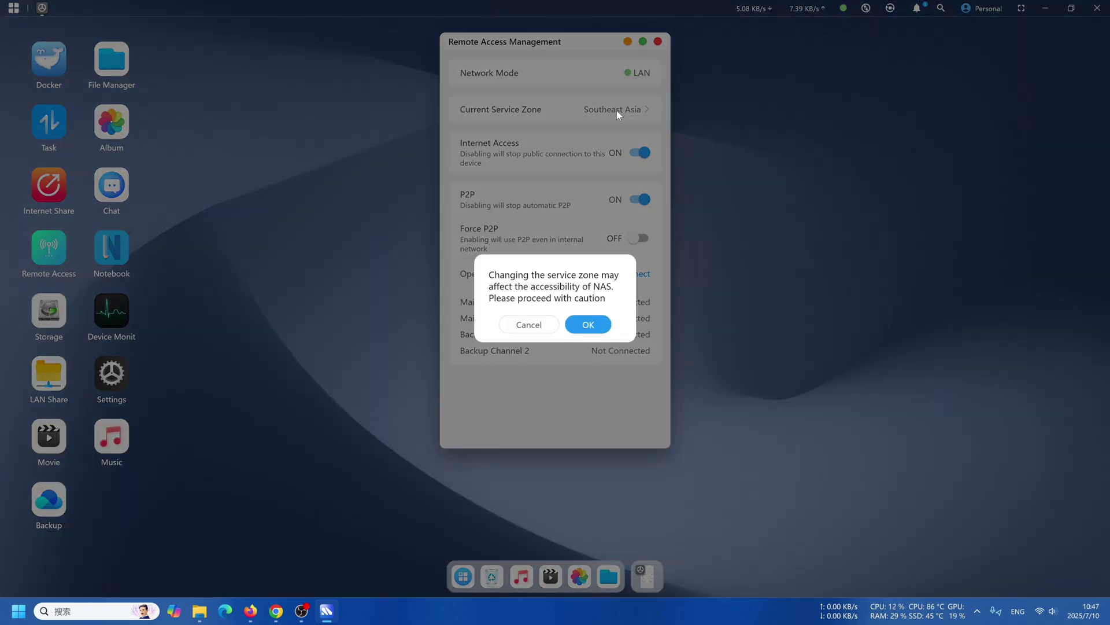
click(587, 325)
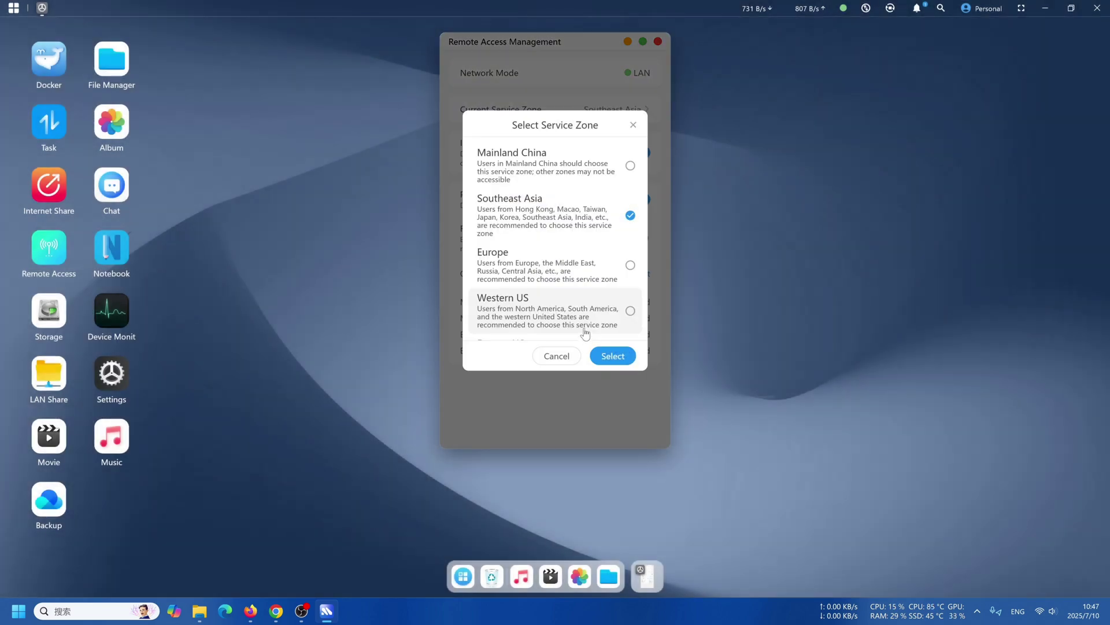
scroll(558, 242, down, 1)
scroll(552, 261, up, 1)
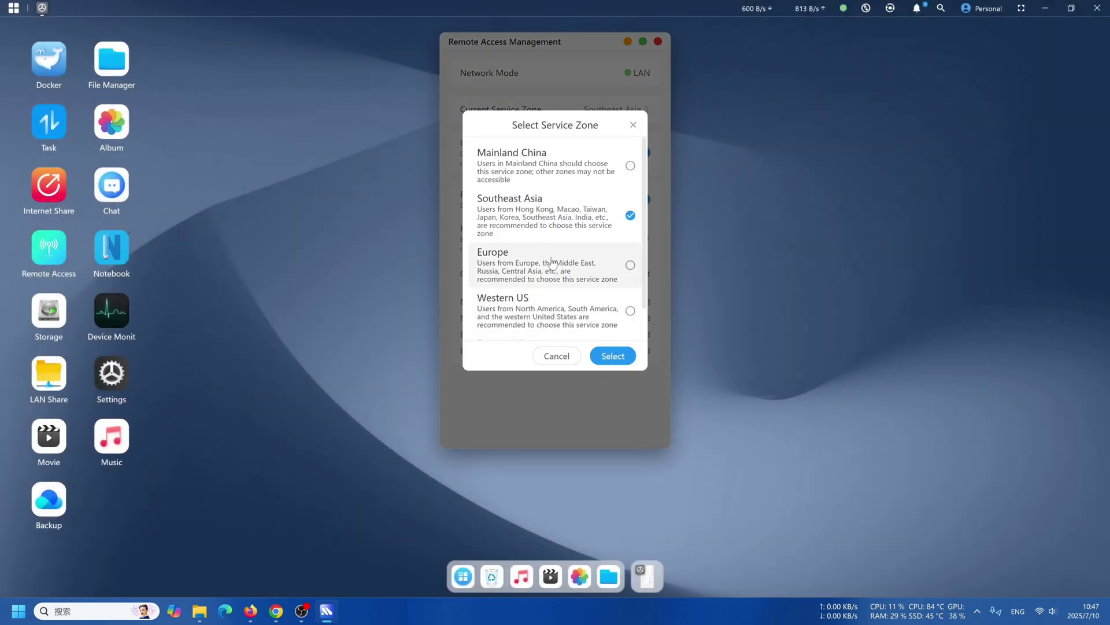
click(557, 356)
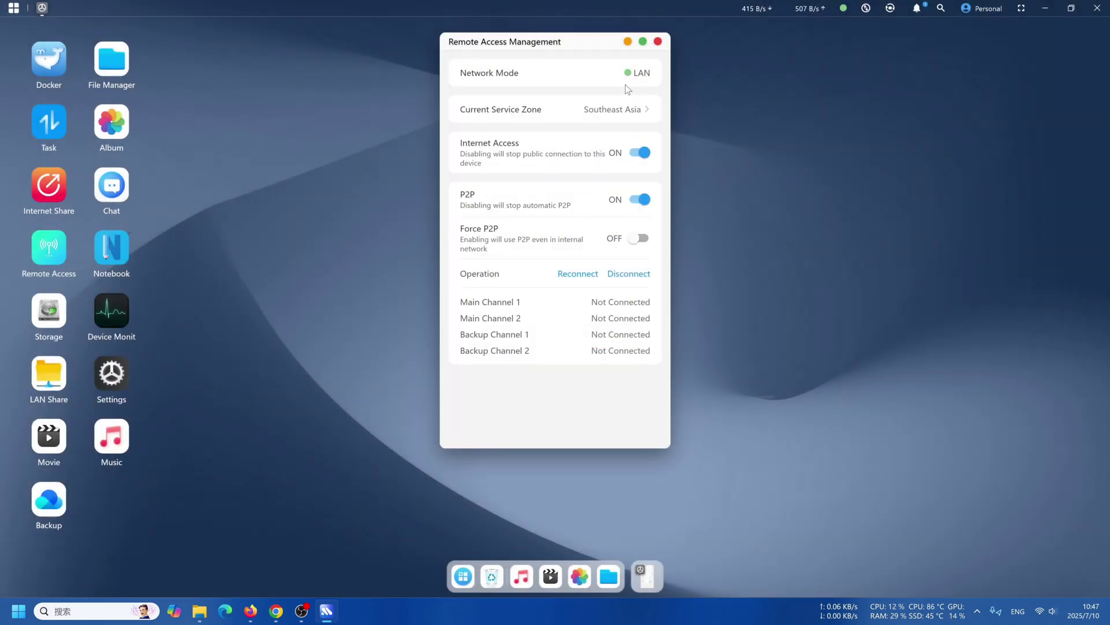
click(658, 43)
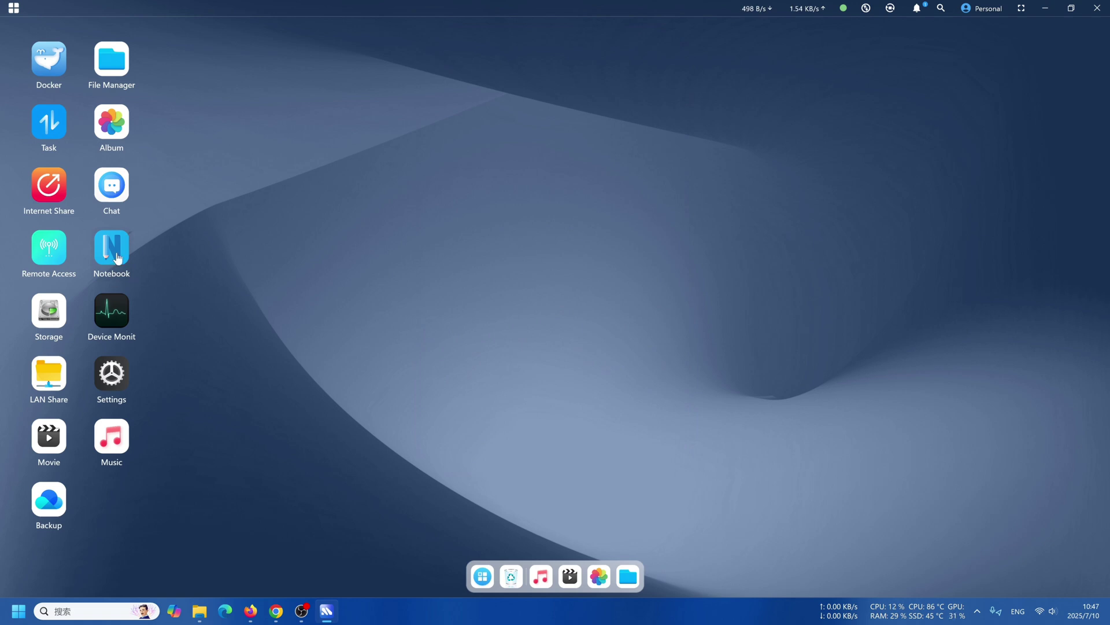
Start and cancel a new note in Notebook, then view Storage's mirrored two-drive 8 TB NVMe system pool.
click(121, 260)
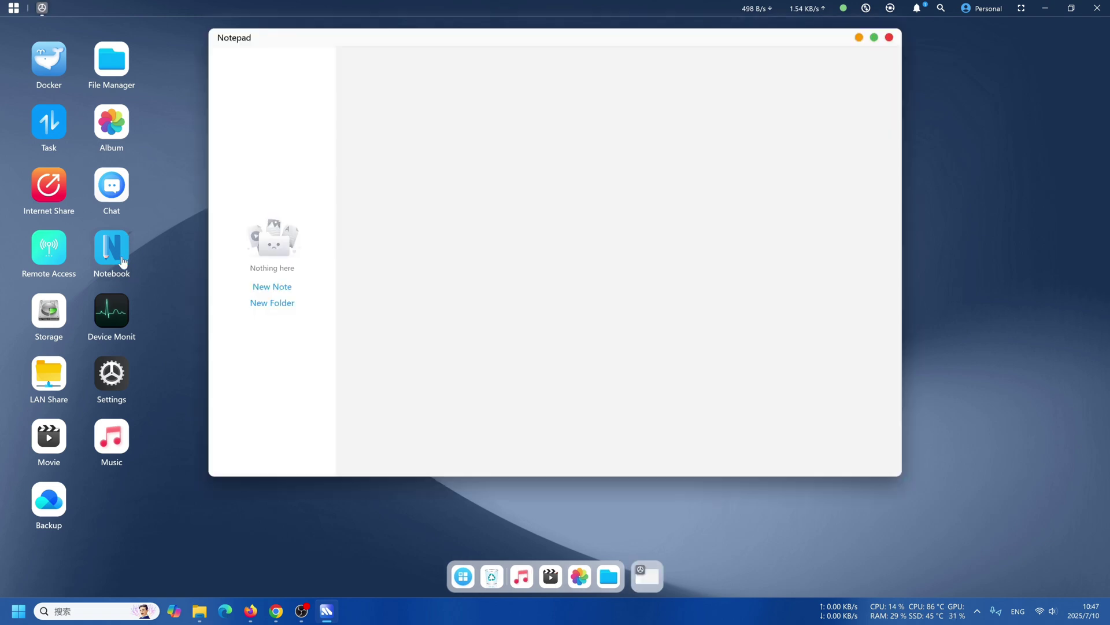
click(280, 290)
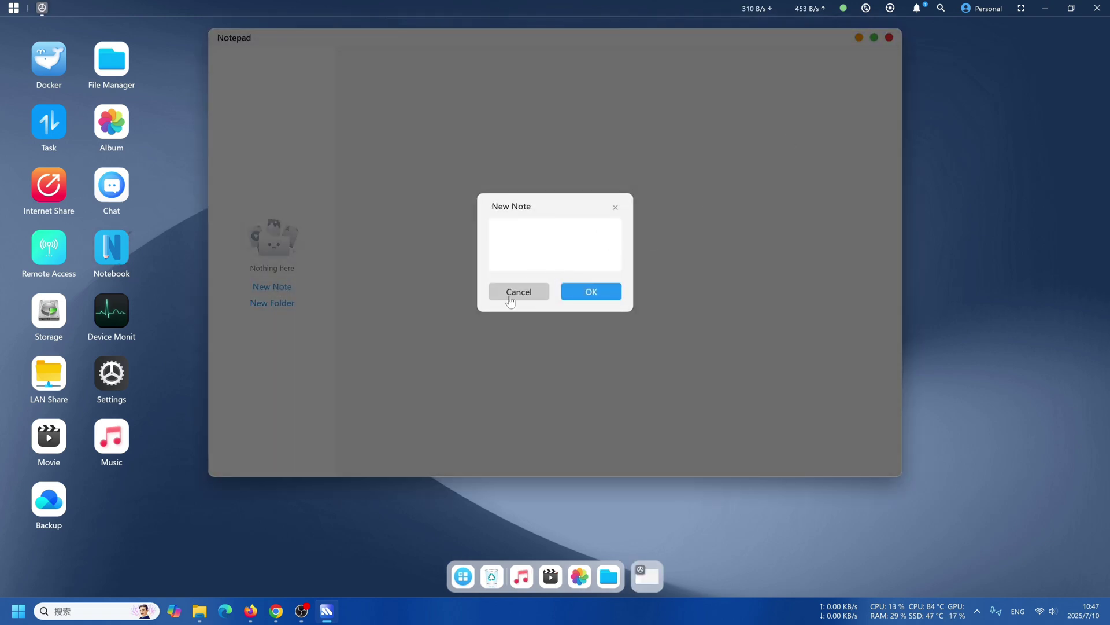
click(515, 292)
click(890, 37)
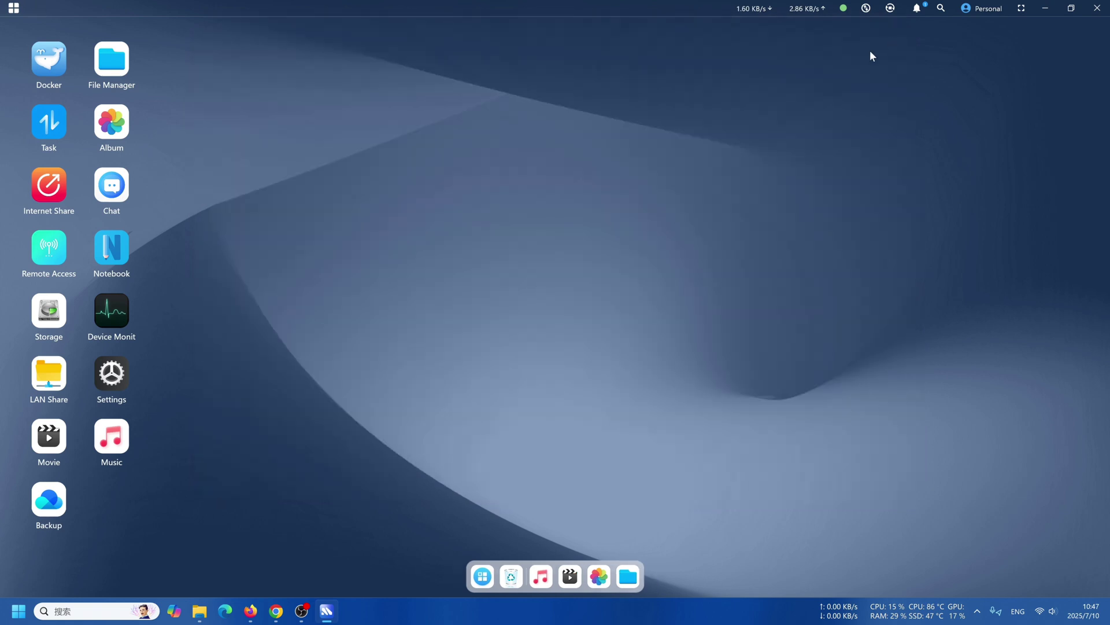
click(59, 311)
mouse_move(540, 233)
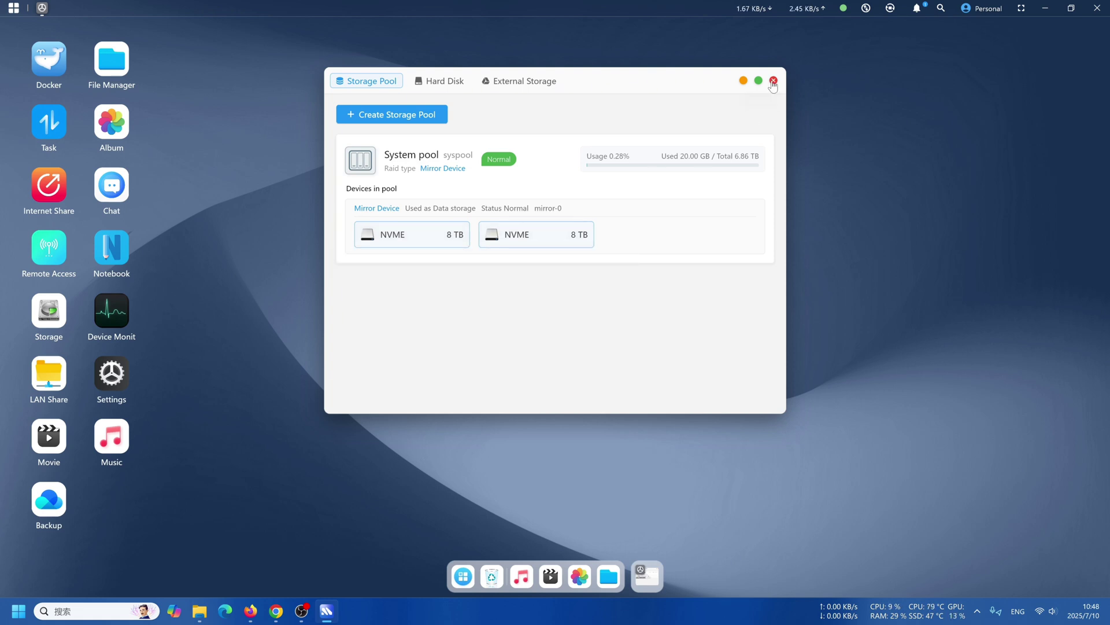
Close Storage, check Device Monitor's Cooling section, then page through the LAN sharing protocols back to SMB.
click(773, 86)
click(122, 325)
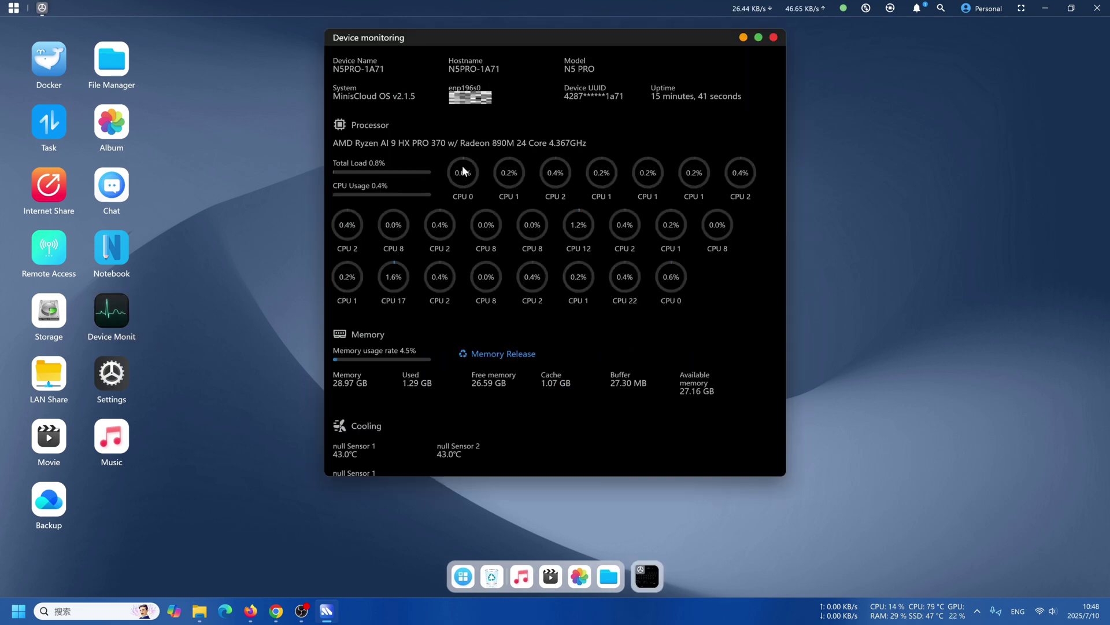
scroll(528, 235, down, 5)
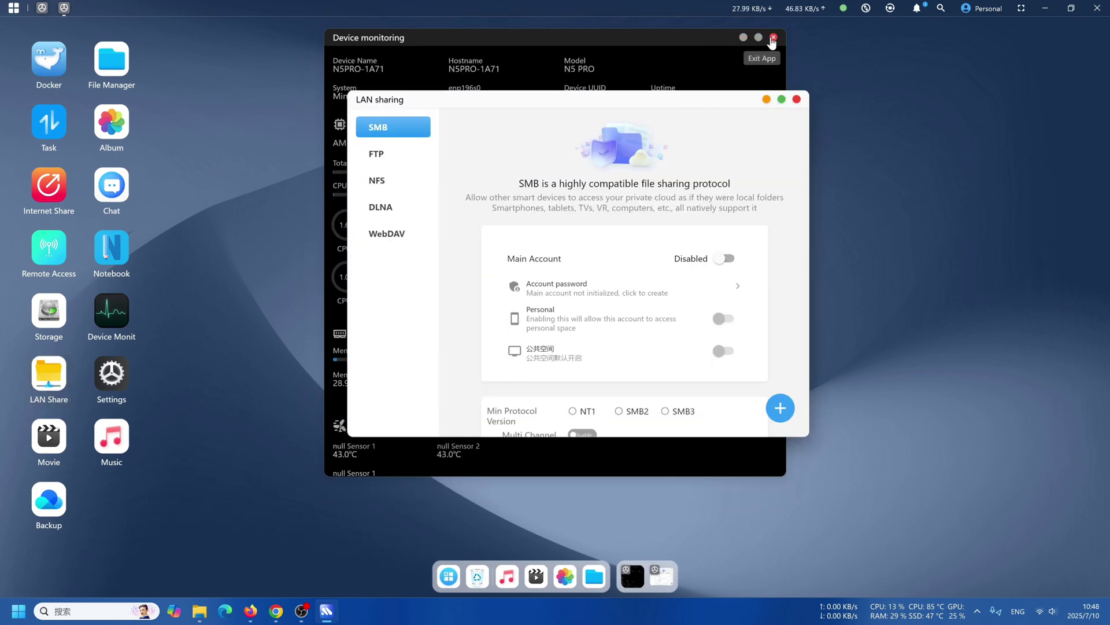
click(773, 38)
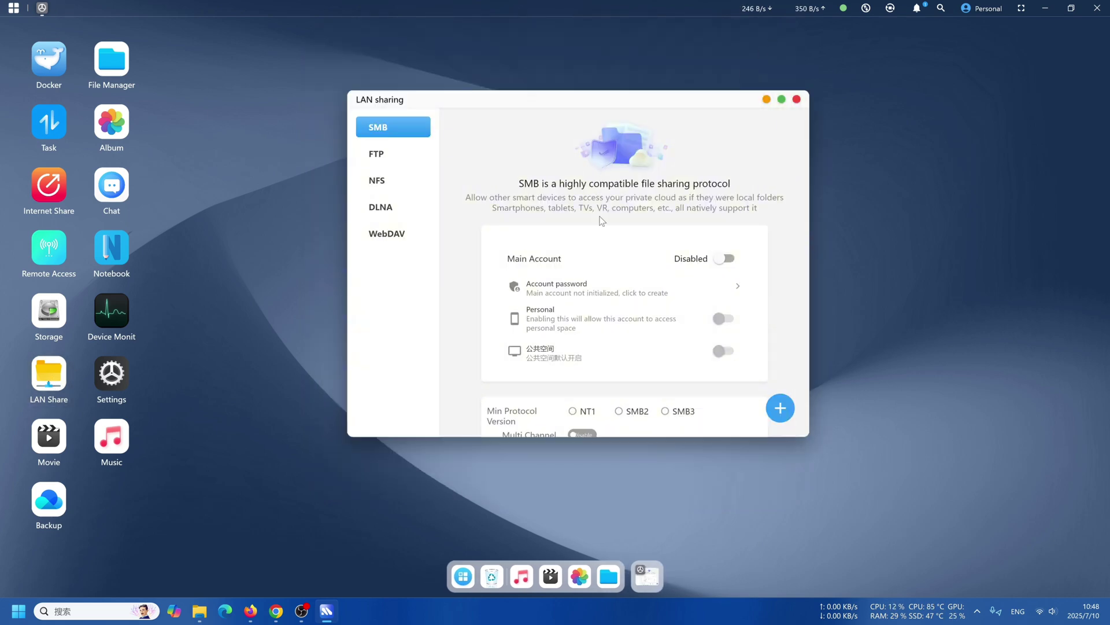
key(Down)
key(Down)
key(Down)
key(Down)
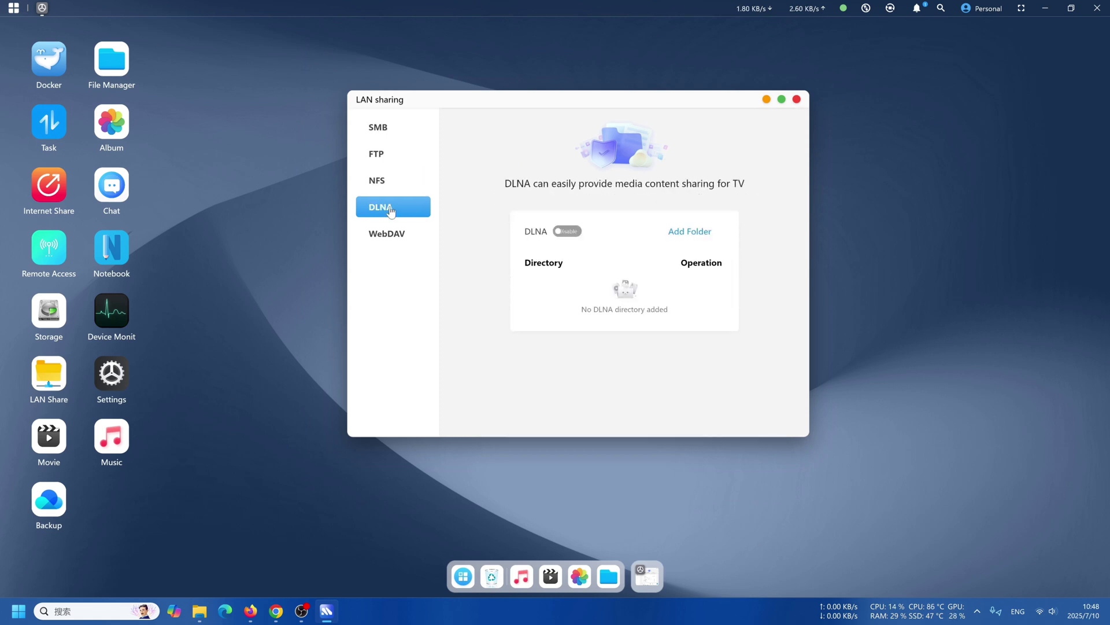
click(396, 129)
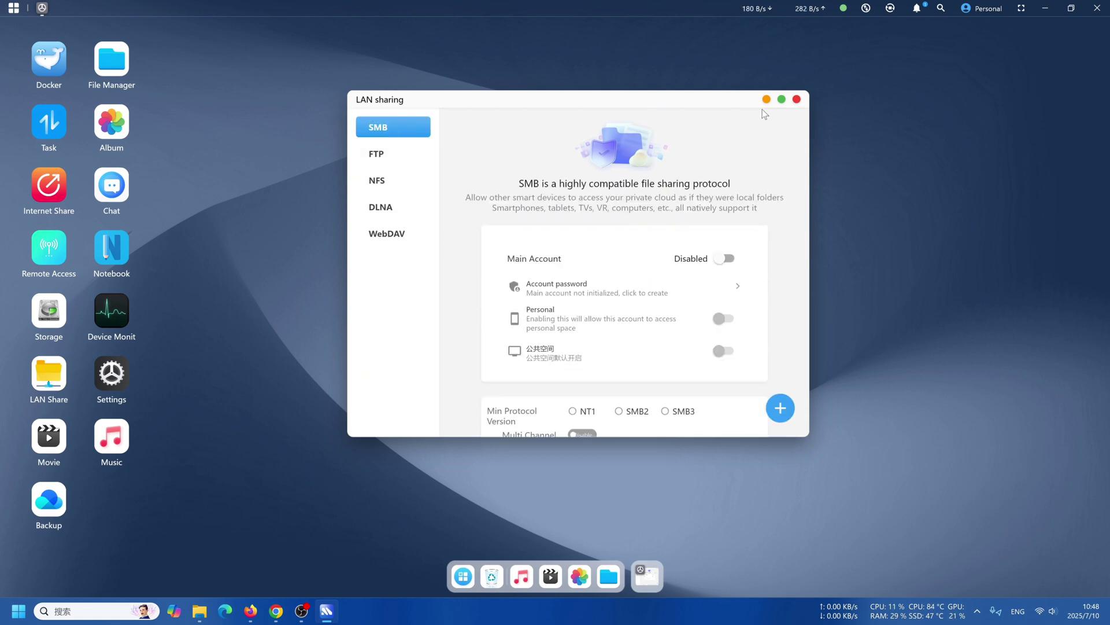
Close LAN Sharing and browse the Admin, Share, Wallpaper and Power pages in Settings.
click(796, 100)
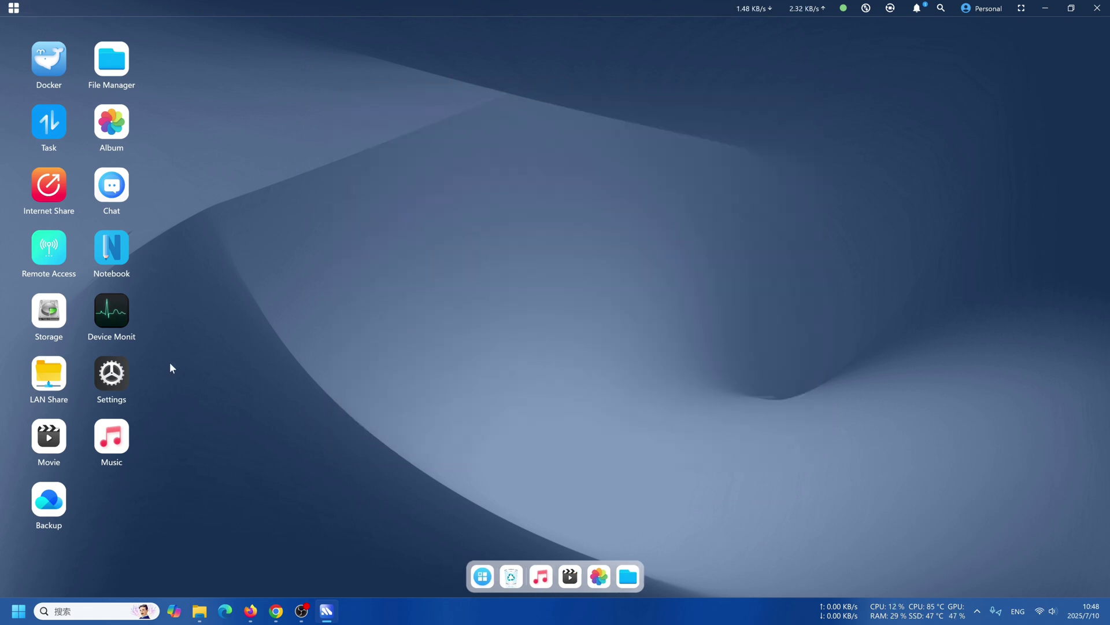
click(111, 373)
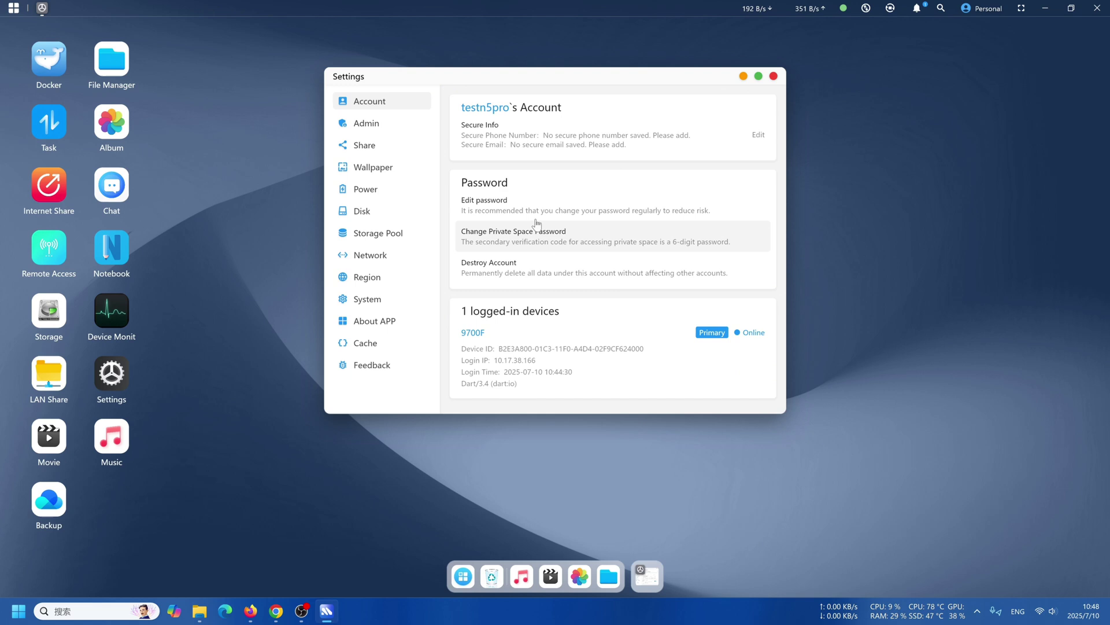
click(386, 124)
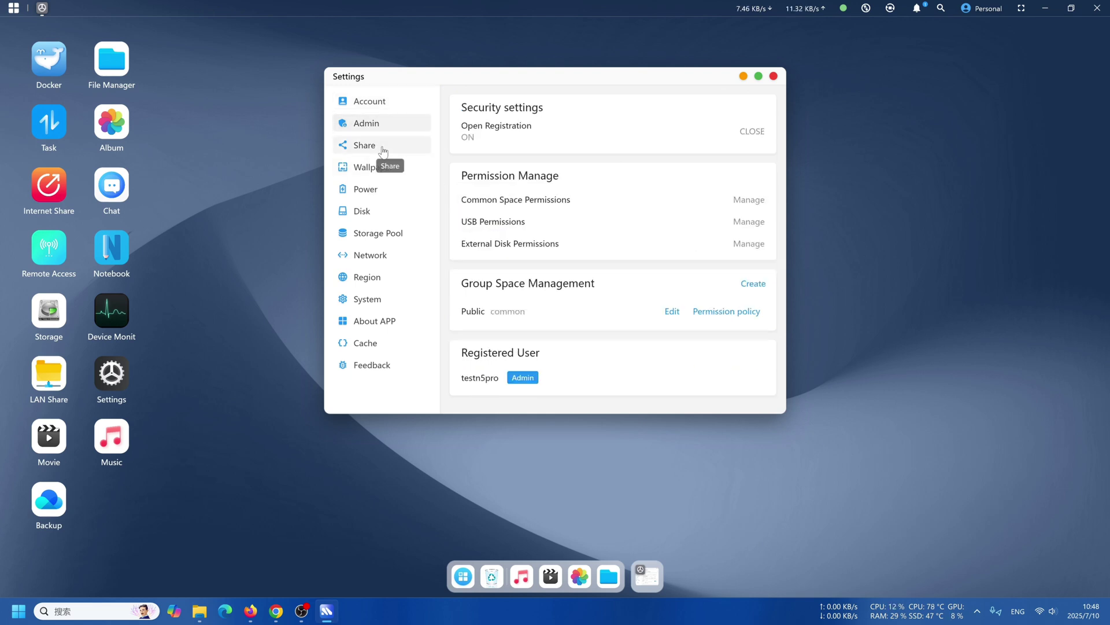
click(382, 152)
click(386, 174)
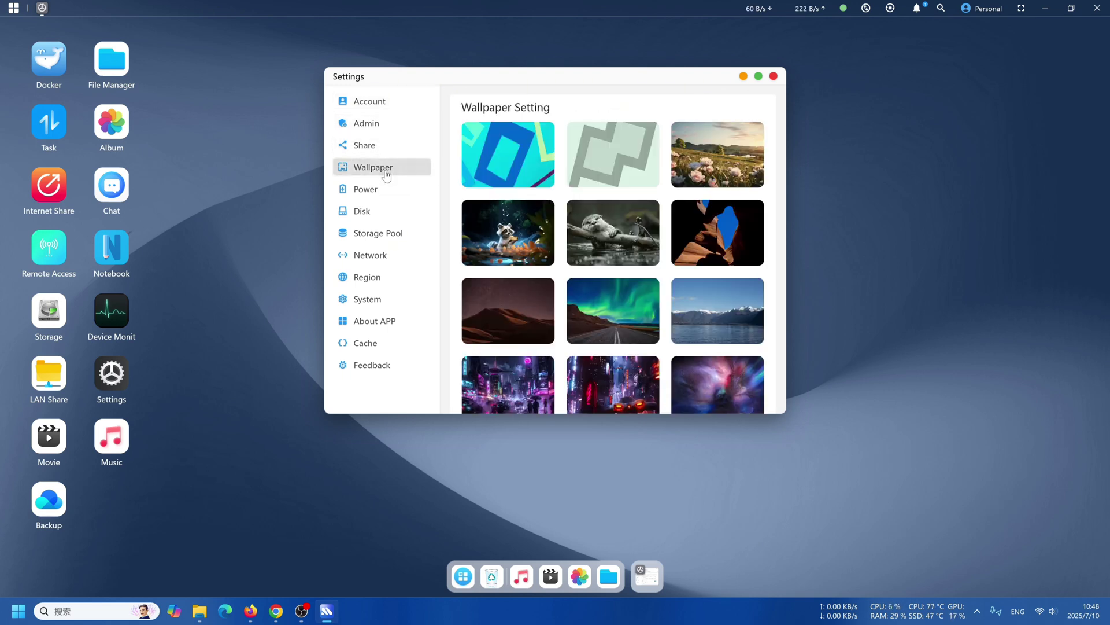
click(380, 190)
Inspect the installed hard disks list twice, then bring up storage pool management.
click(386, 212)
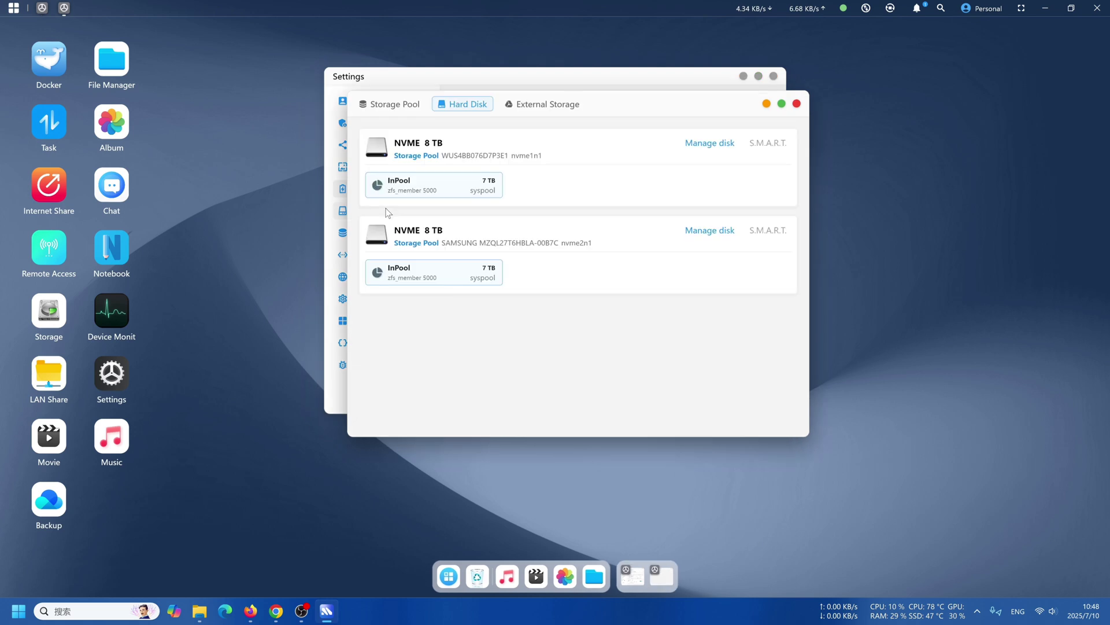
mouse_move(622, 106)
mouse_down()
mouse_move(892, 110)
mouse_move(892, 94)
mouse_up()
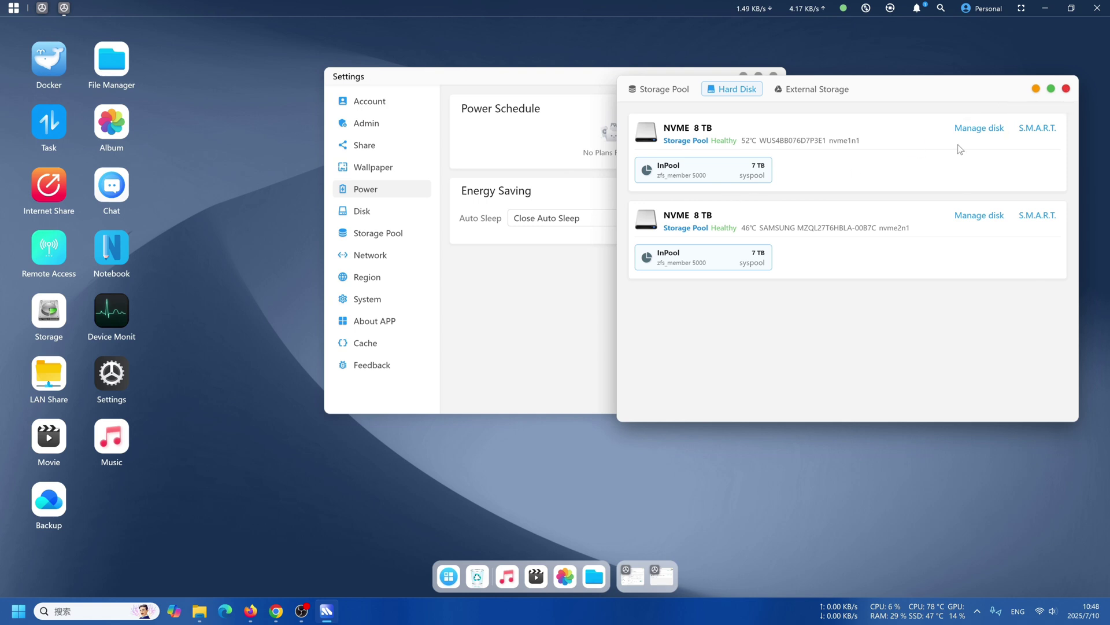
click(1065, 90)
click(402, 215)
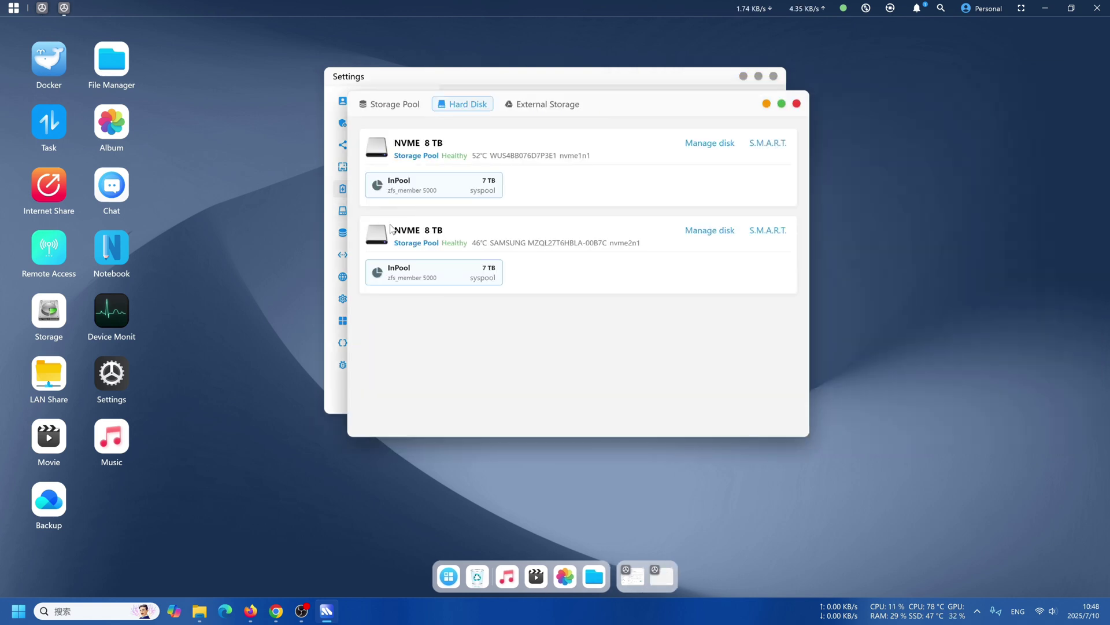
click(798, 107)
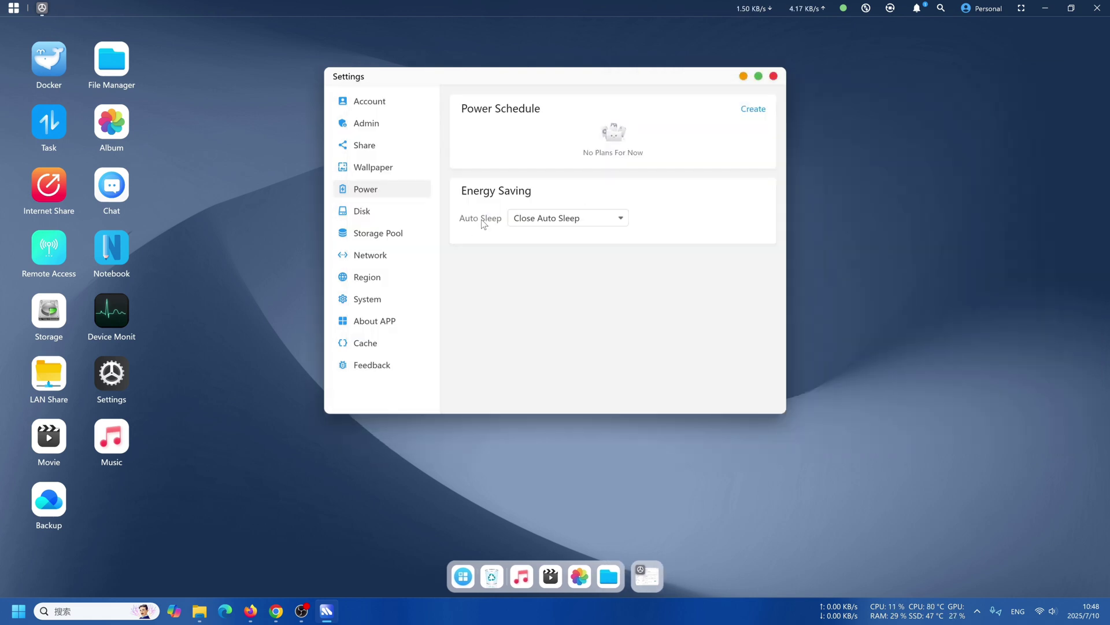
click(387, 232)
Create a manual system pool snapshot named 7-10_syspool.
click(440, 179)
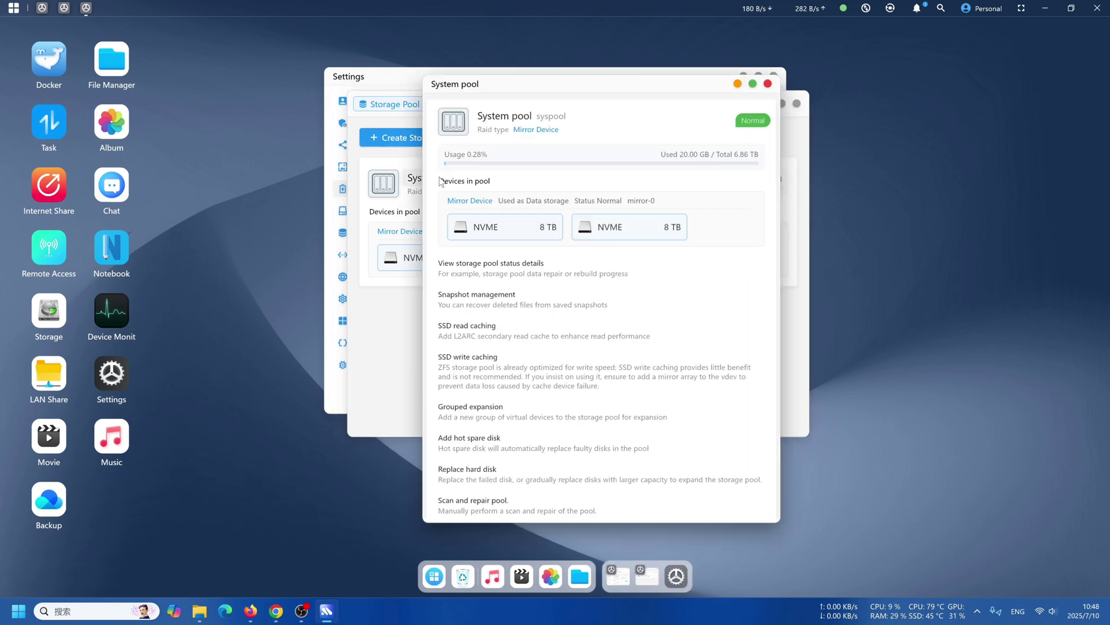
click(522, 298)
click(509, 130)
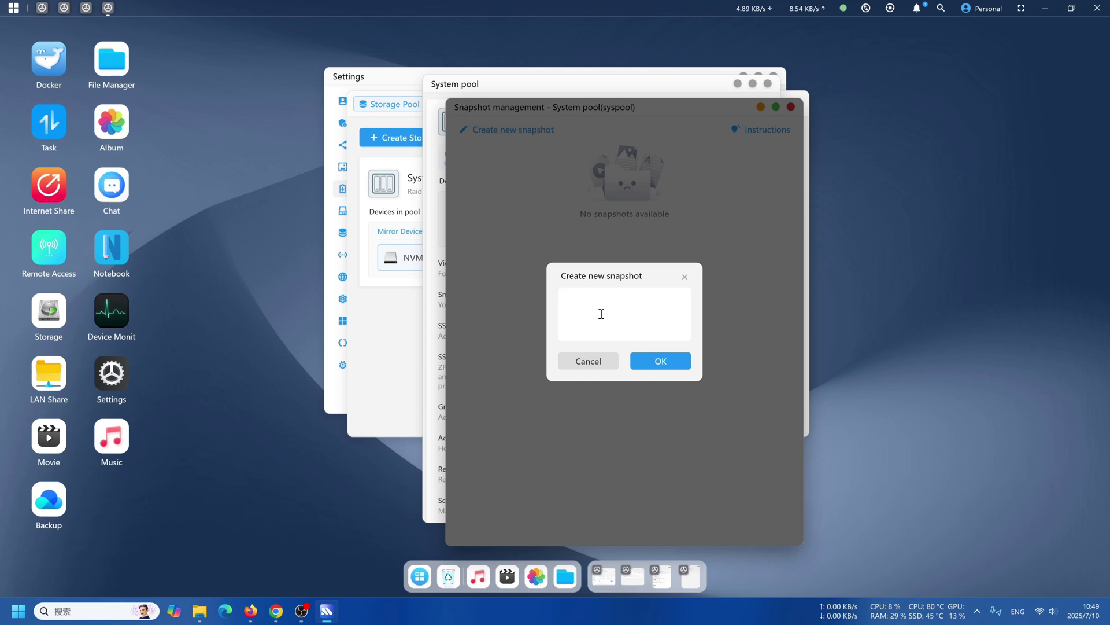
text(7-10)
click(656, 360)
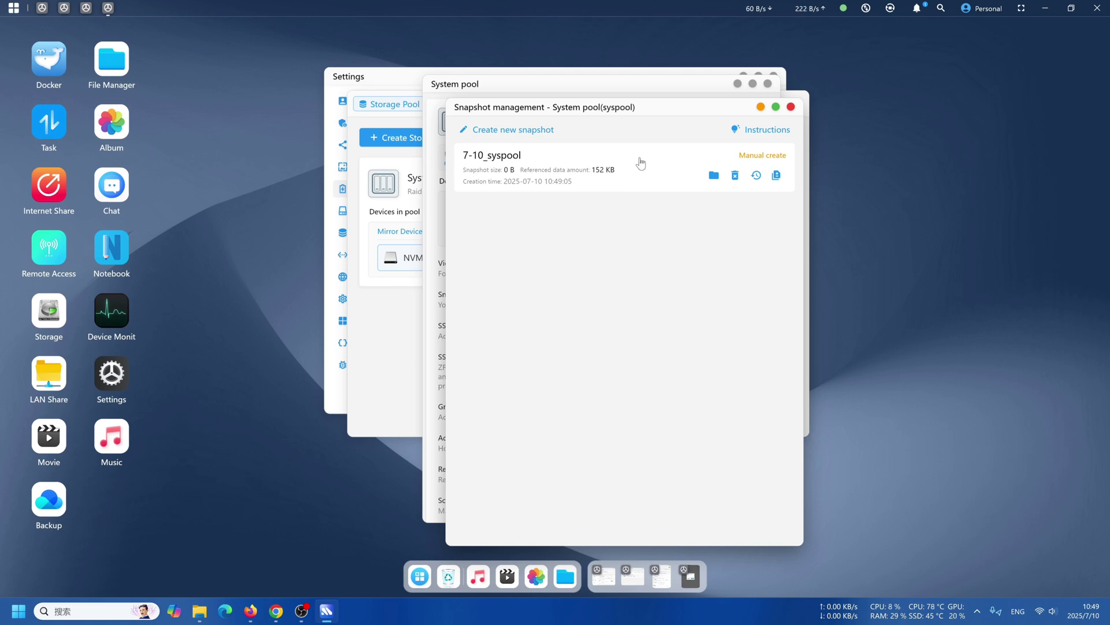
Close snapshot management, scroll the System pool options, and close the pool details.
click(790, 106)
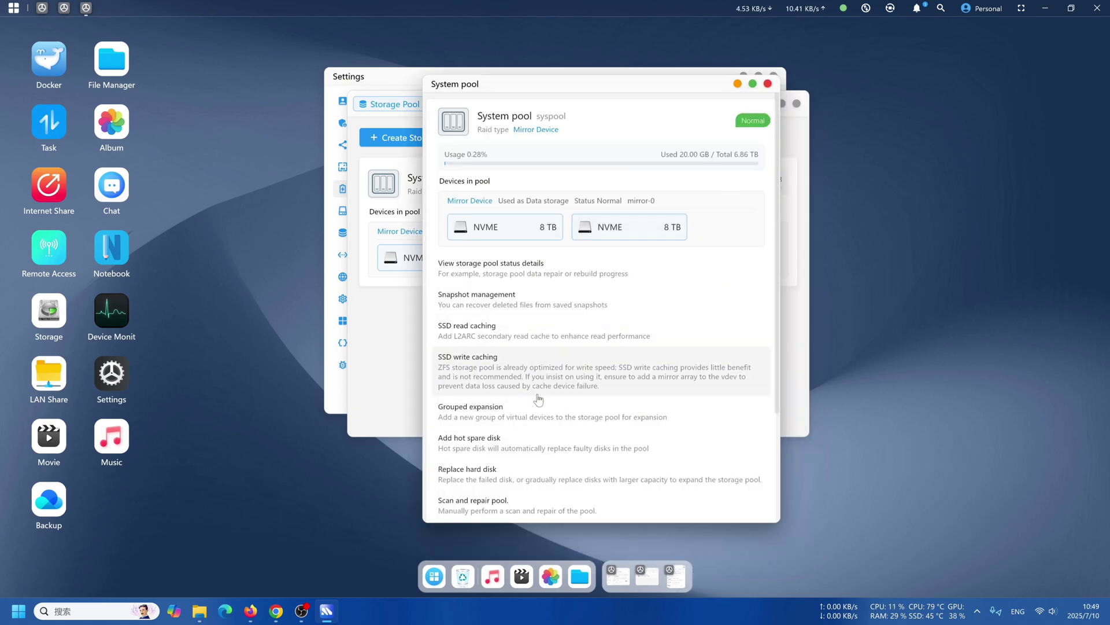
scroll(537, 402, down, 3)
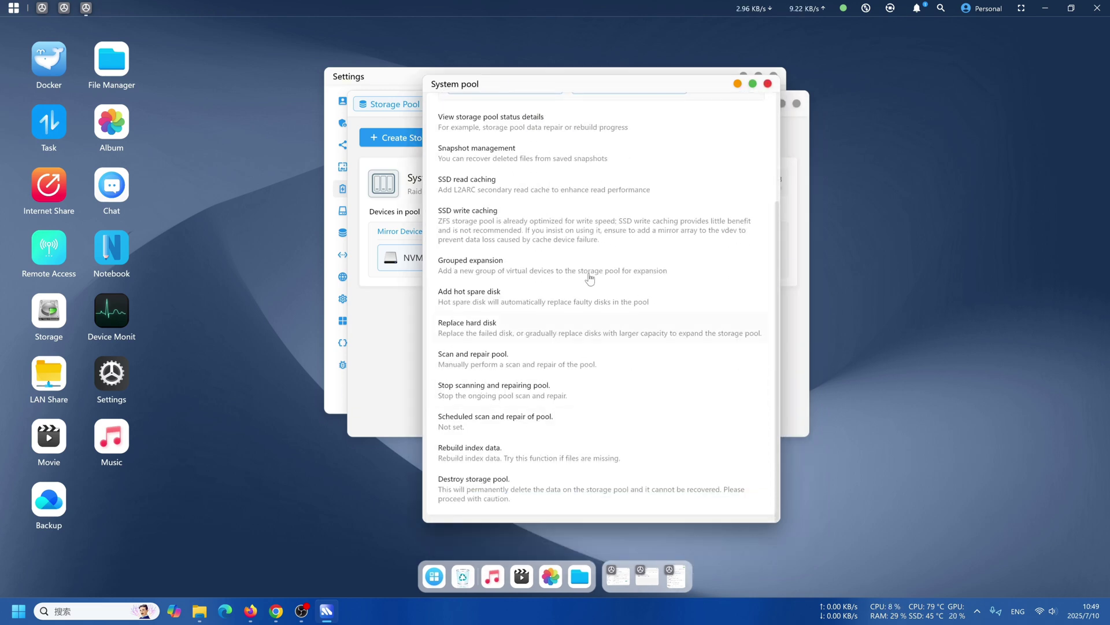
click(768, 84)
Close the storage pool window and review the Network, Region and System settings pages.
click(797, 104)
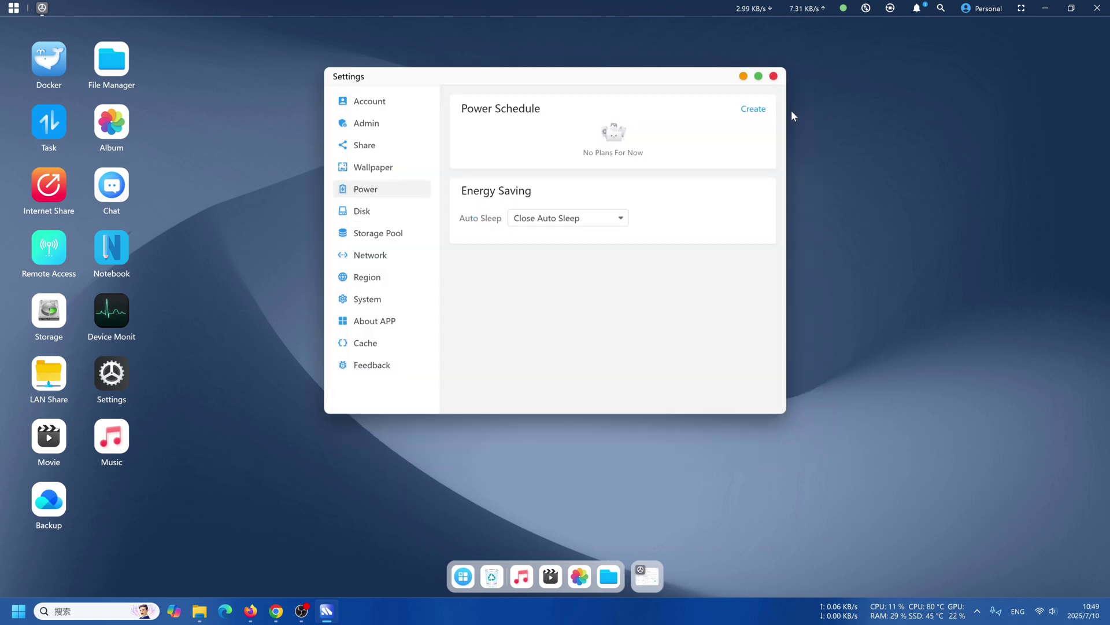
click(382, 255)
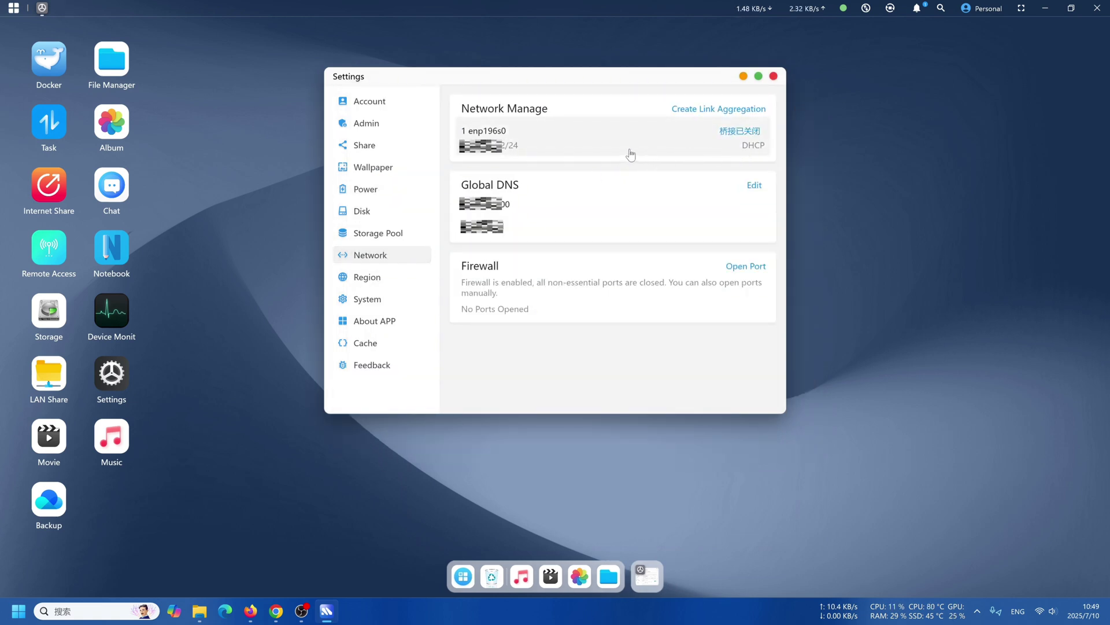
click(381, 278)
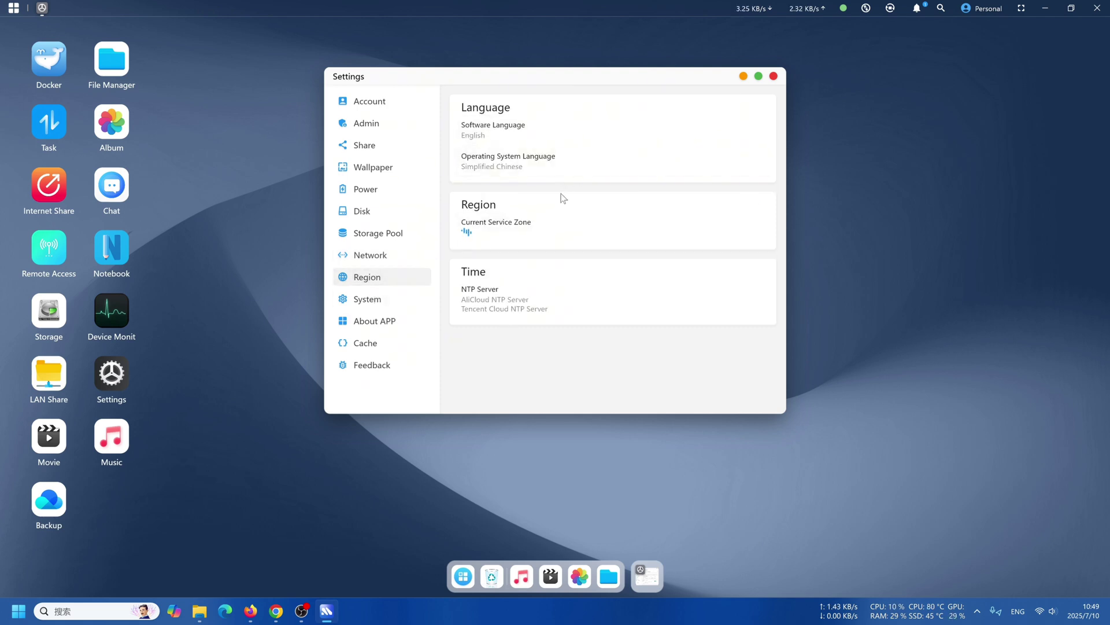
click(386, 302)
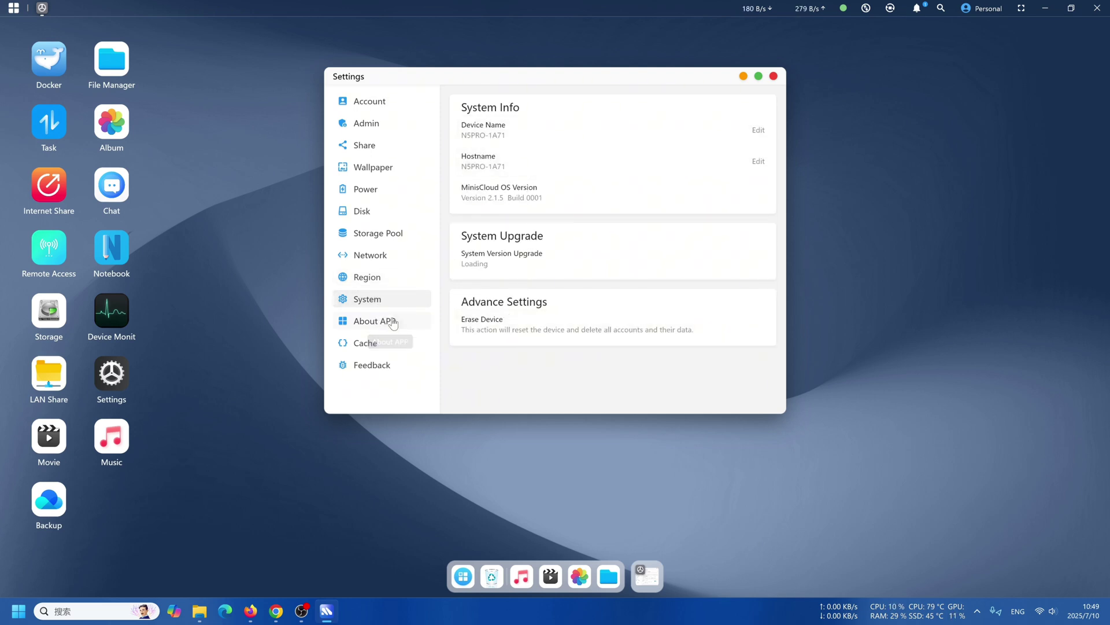
Check About APP for updates, view Cache, Feedback and Account, then close Settings.
click(371, 321)
click(554, 125)
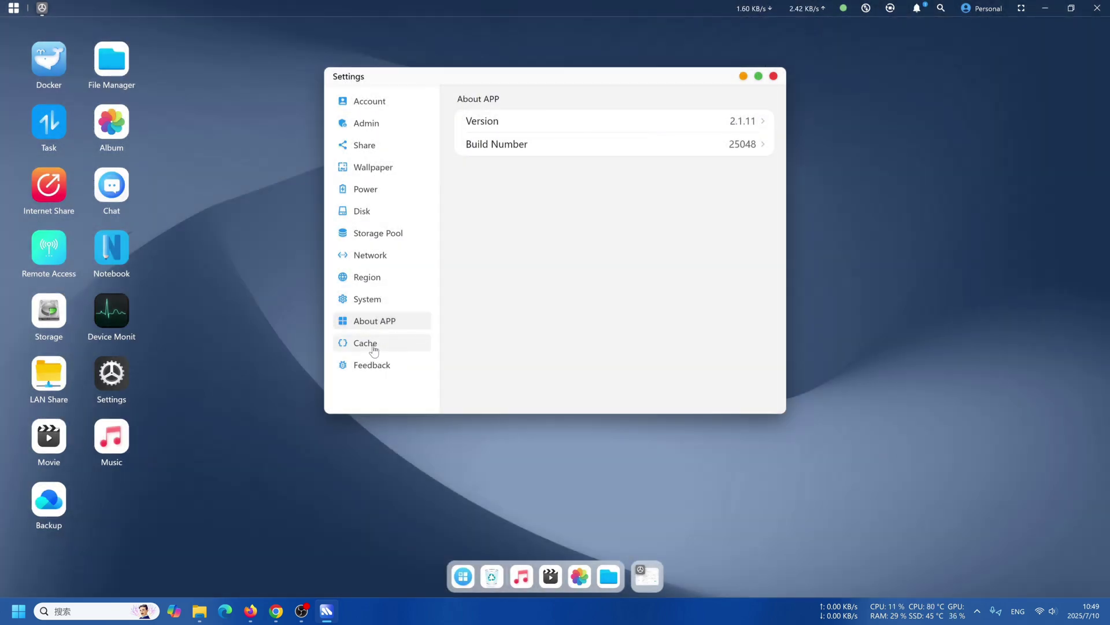
click(367, 343)
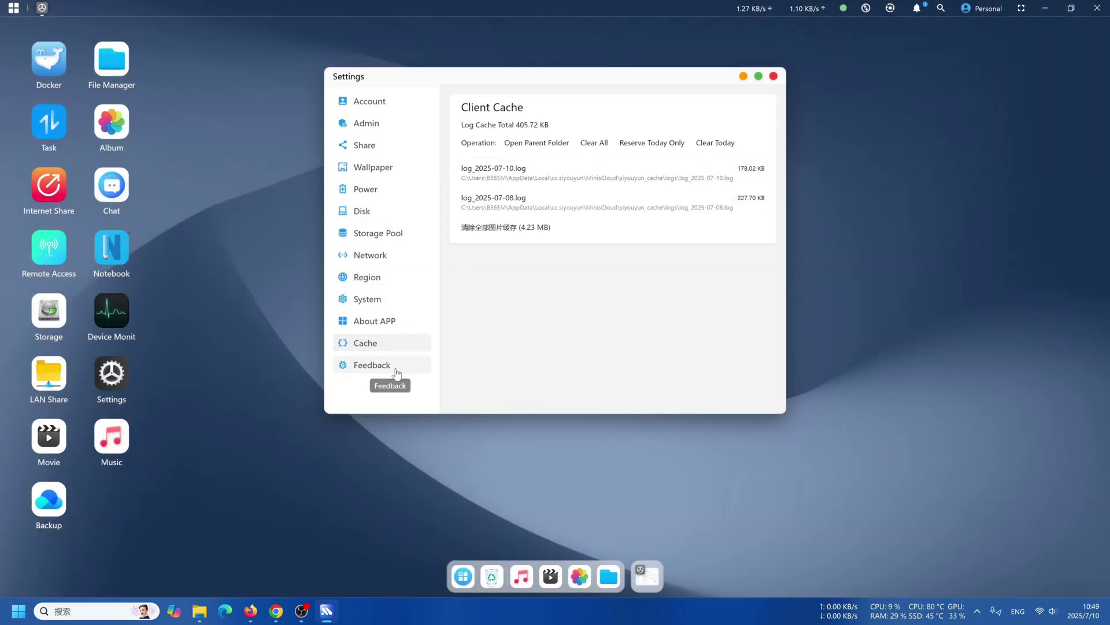
click(391, 371)
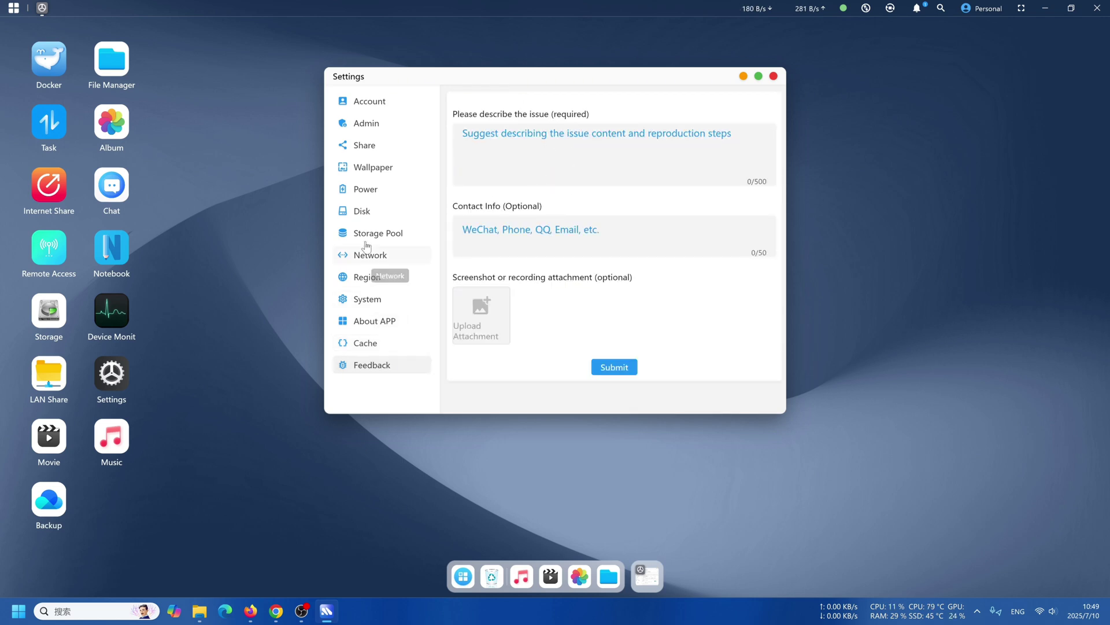
click(383, 104)
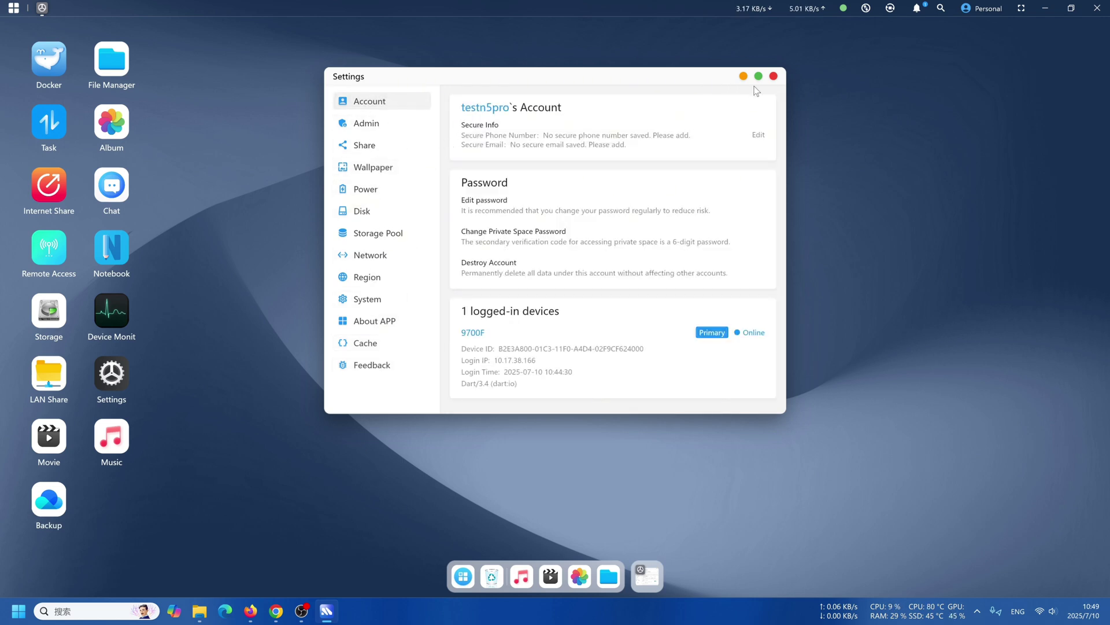
click(773, 76)
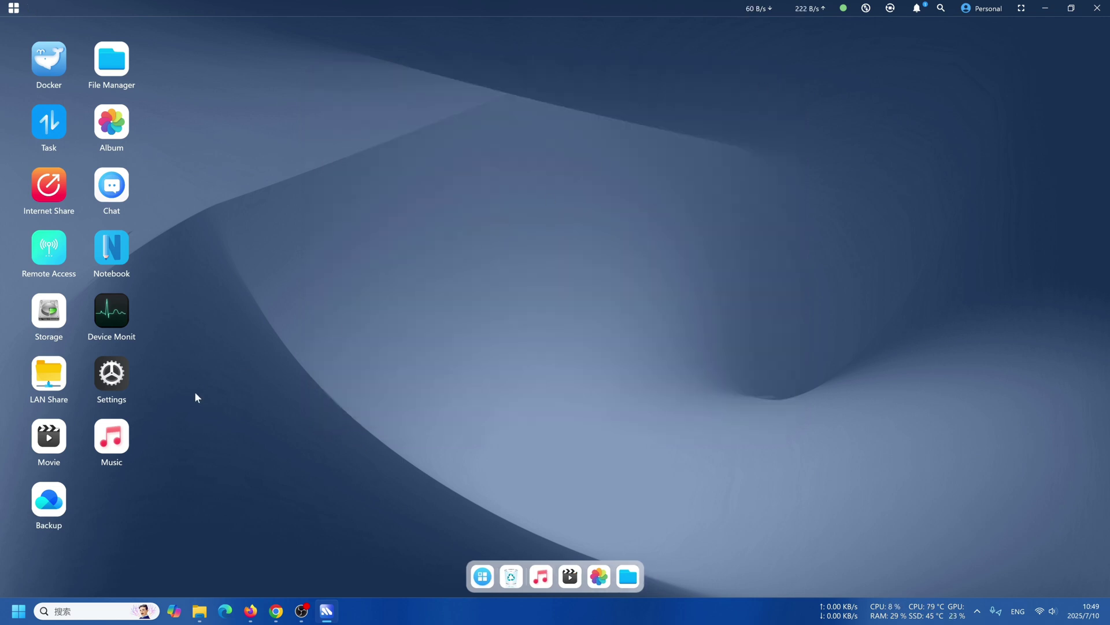
Browse the media center's Recent, Movies, TV shows, Anime and Documentary categories, then close it.
click(46, 441)
click(270, 69)
click(322, 68)
click(377, 68)
click(425, 67)
click(481, 67)
click(890, 43)
Open Music and Backup, begin a new backup task, then close both windows.
click(111, 439)
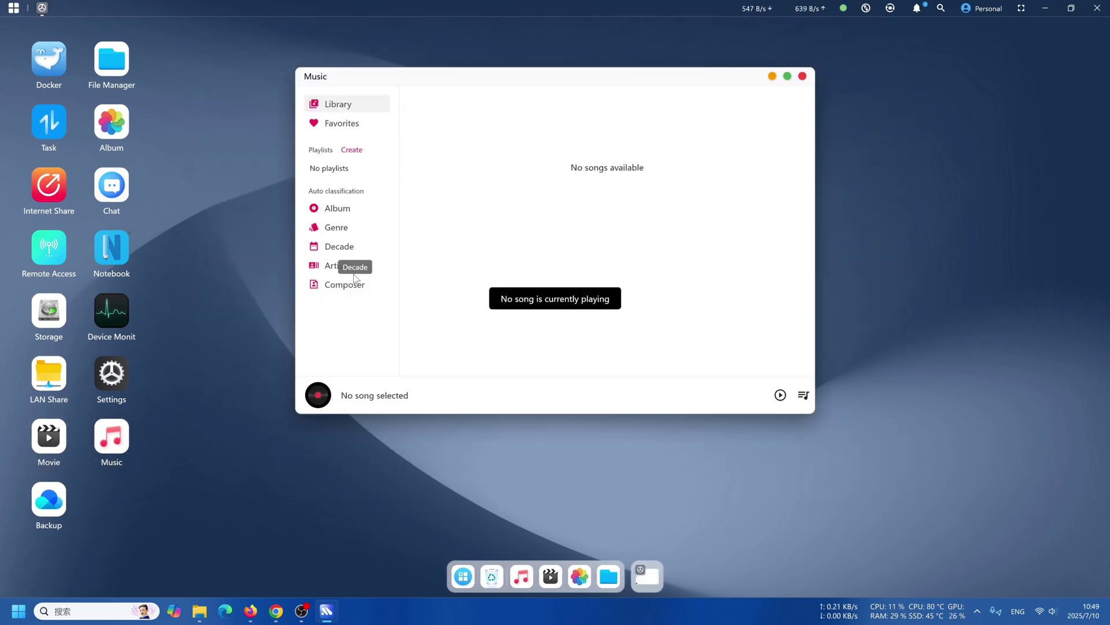
click(49, 507)
click(659, 248)
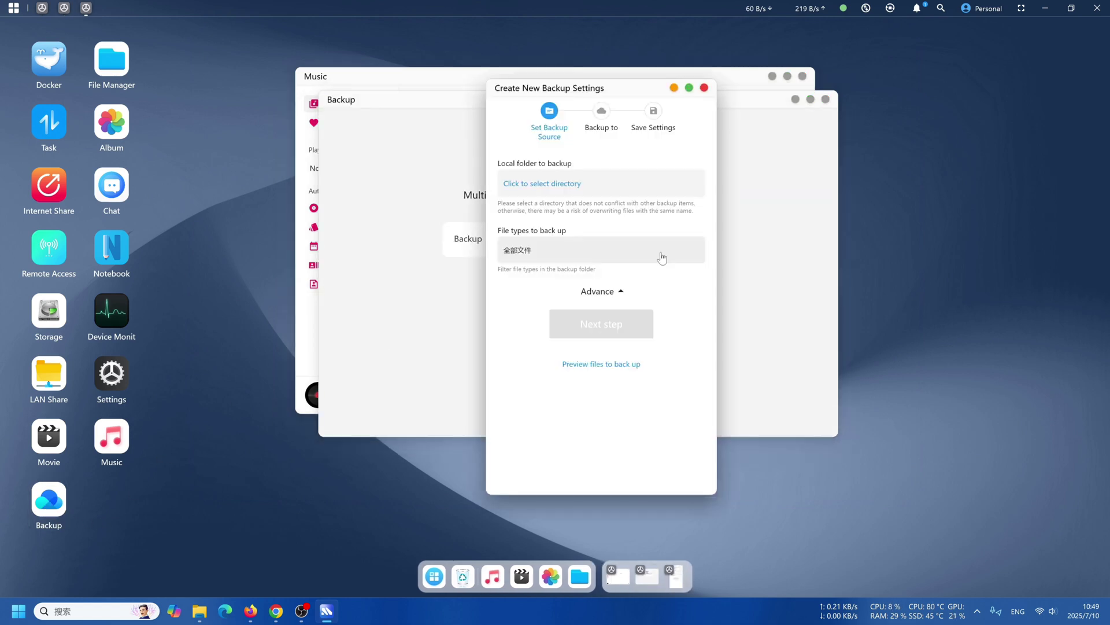
click(704, 88)
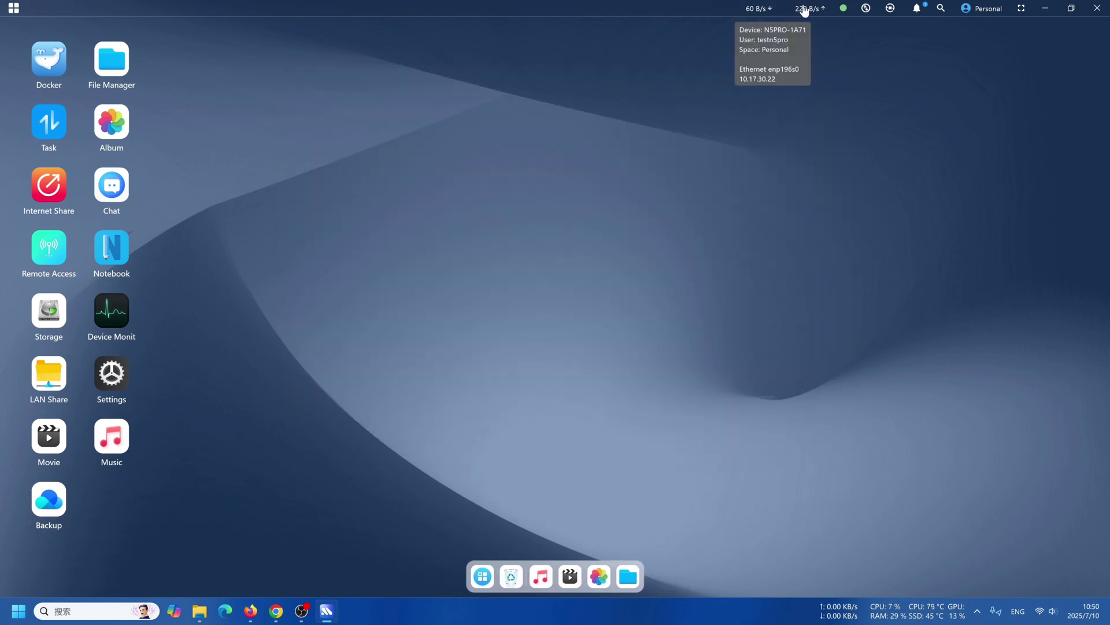
Open and close remote access, the task center, notifications and the account menu from the top bar.
click(844, 9)
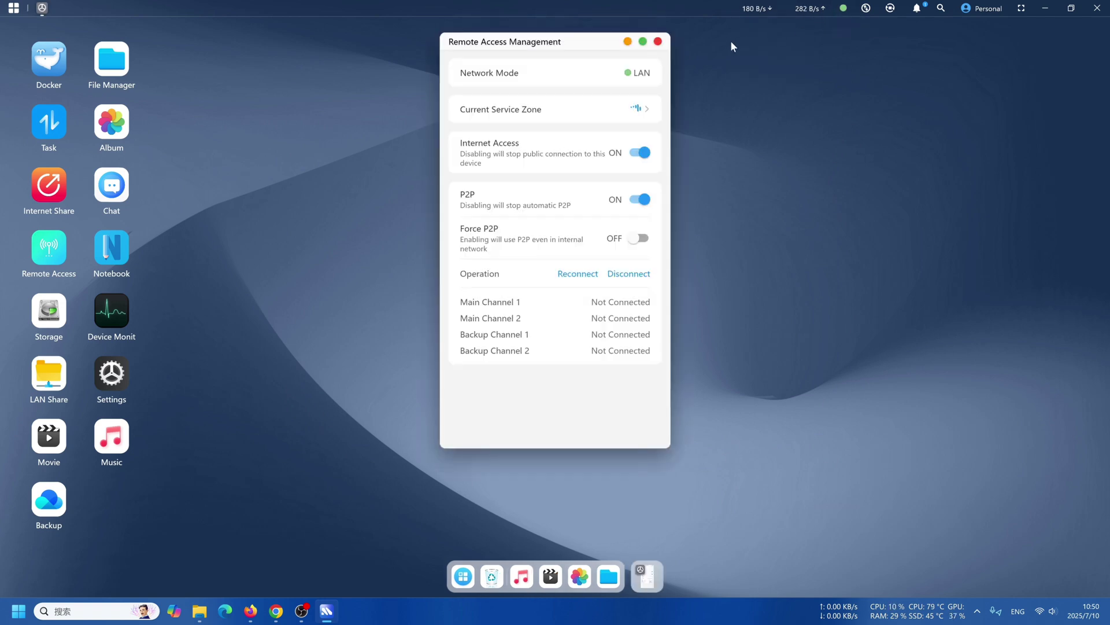
click(659, 41)
click(866, 8)
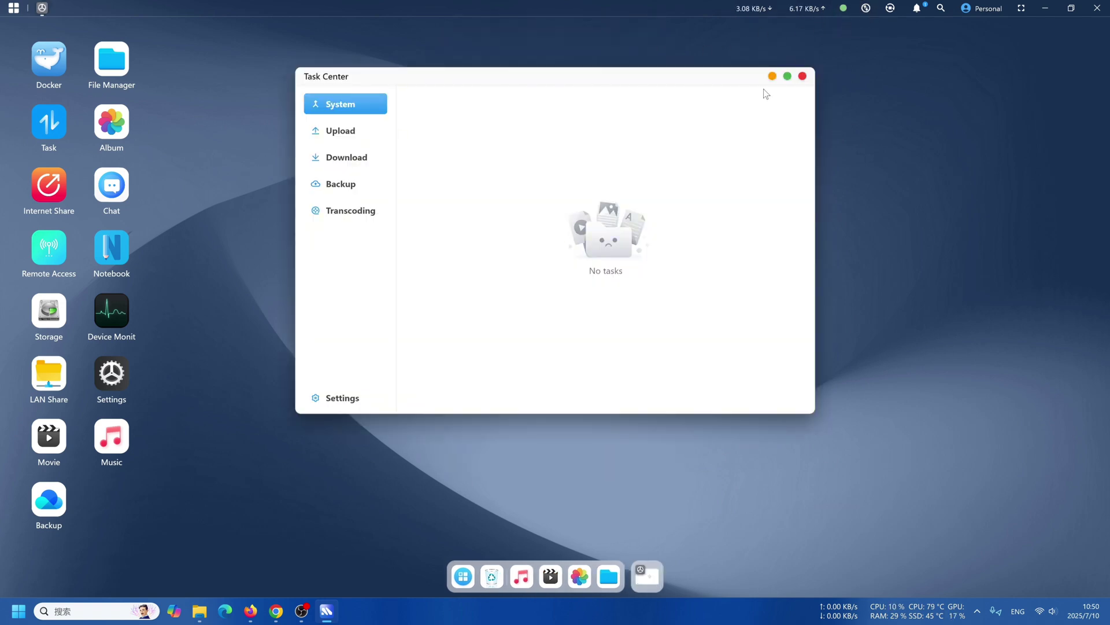
click(802, 77)
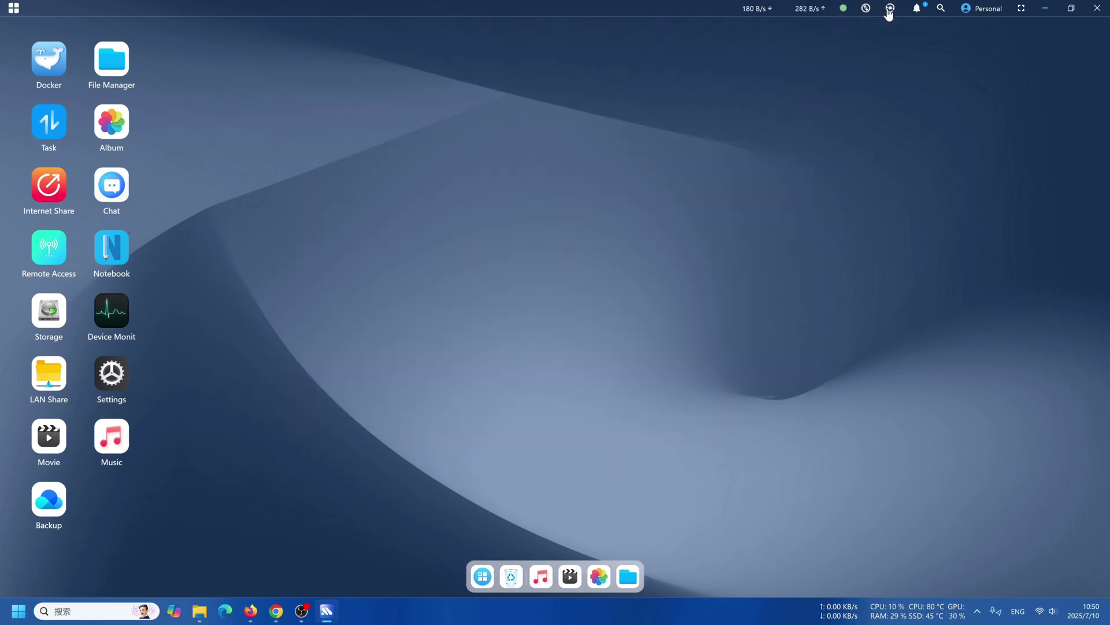
click(916, 9)
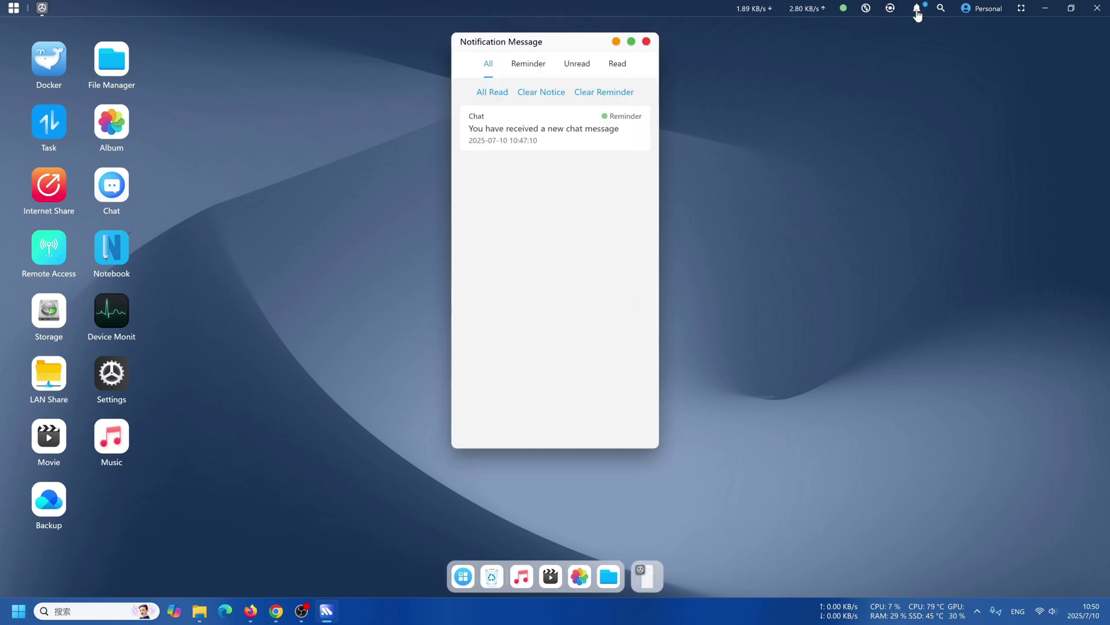
click(646, 43)
click(982, 9)
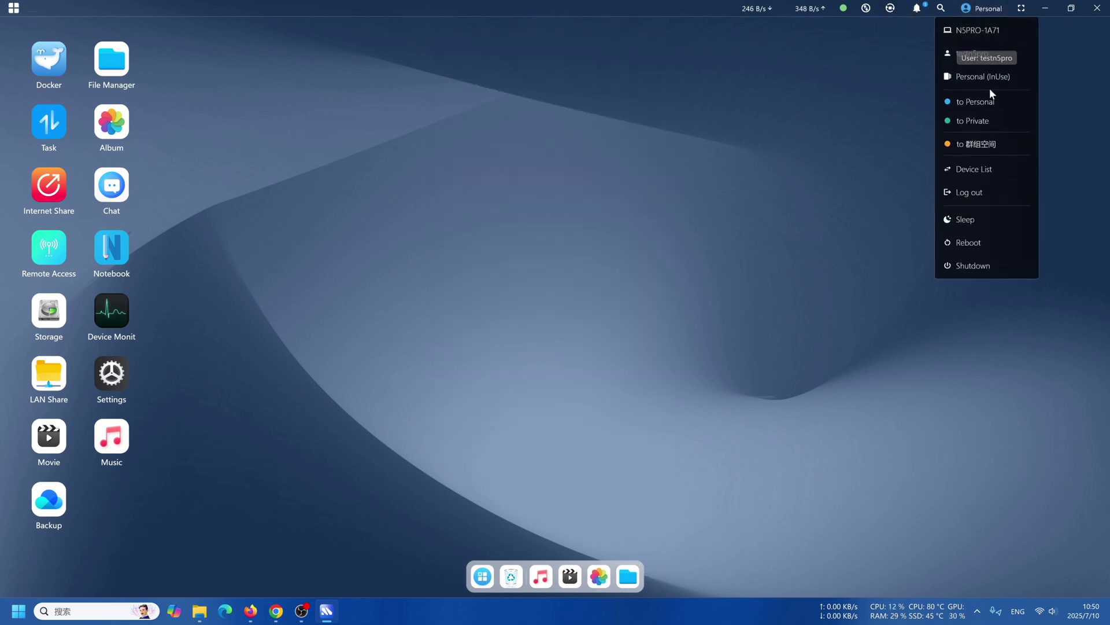
click(688, 194)
Launch the Password vault from the full app grid, close it, and show the app grid again.
click(483, 576)
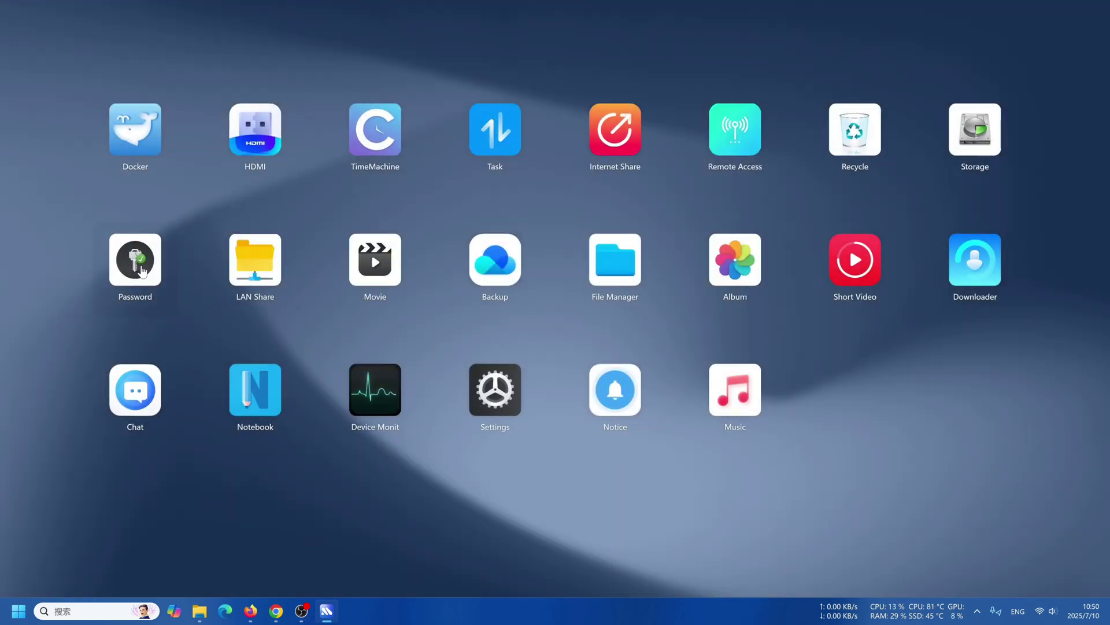
click(136, 261)
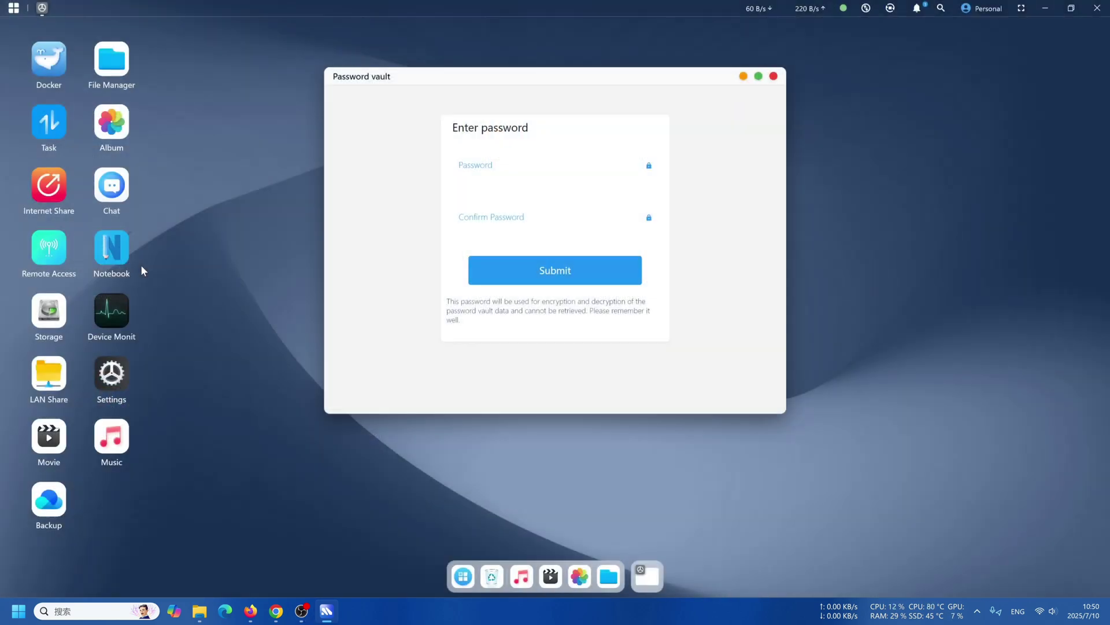
click(774, 77)
click(483, 576)
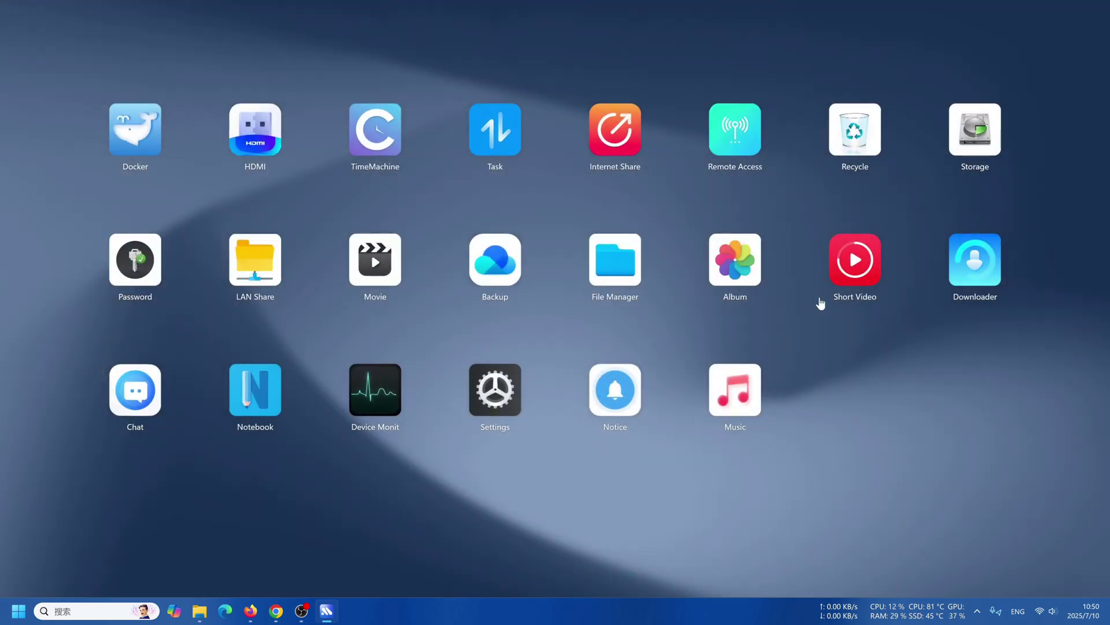